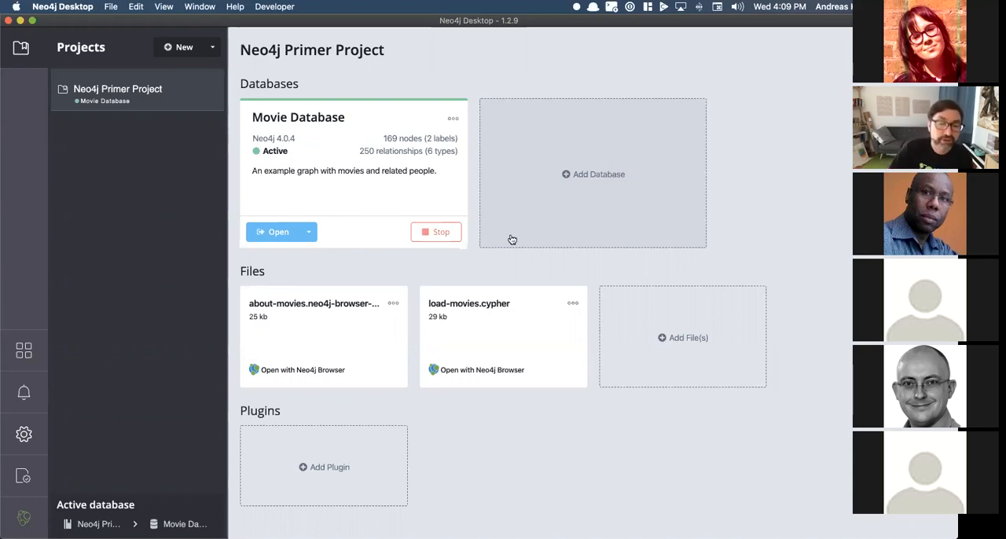
Step: Open the about-movies guide in Neo4j Browser and set the person to find on its MATCH page to Tom Cruise
{"action": "left_click", "coordinate": [325, 352]}
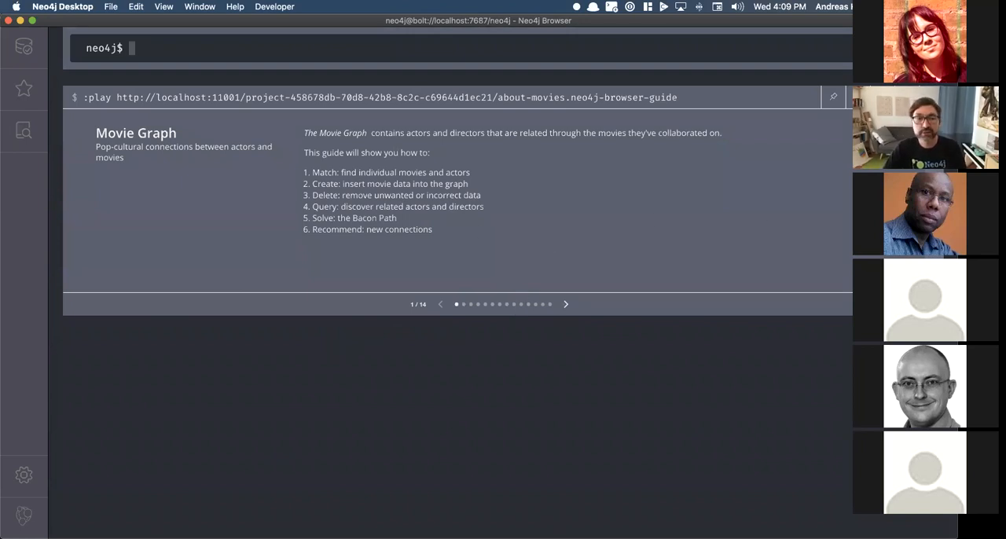
{"action": "left_click", "coordinate": [935, 201]}
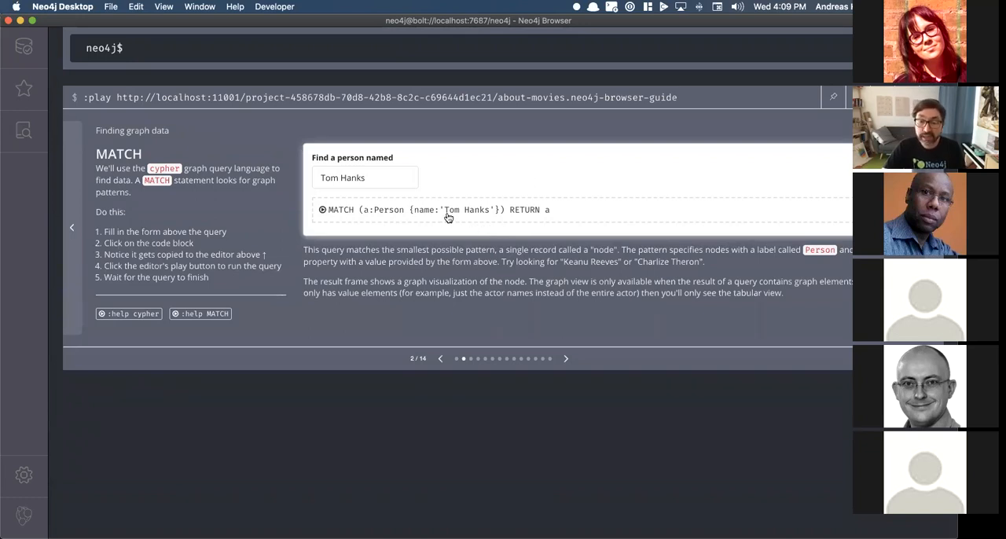
{"action": "double_click", "coordinate": [355, 177]}
{"action": "type", "text": "Cruise"}
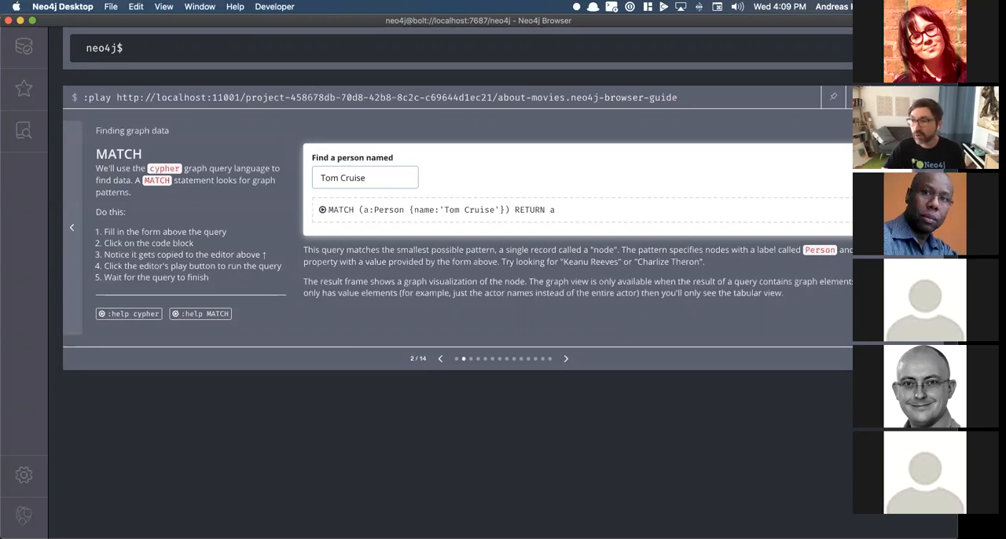
Step: Advance the movie guide to its CREATE page, close the guide frame and return to the Neo4j Desktop project window
{"action": "left_click", "coordinate": [933, 228]}
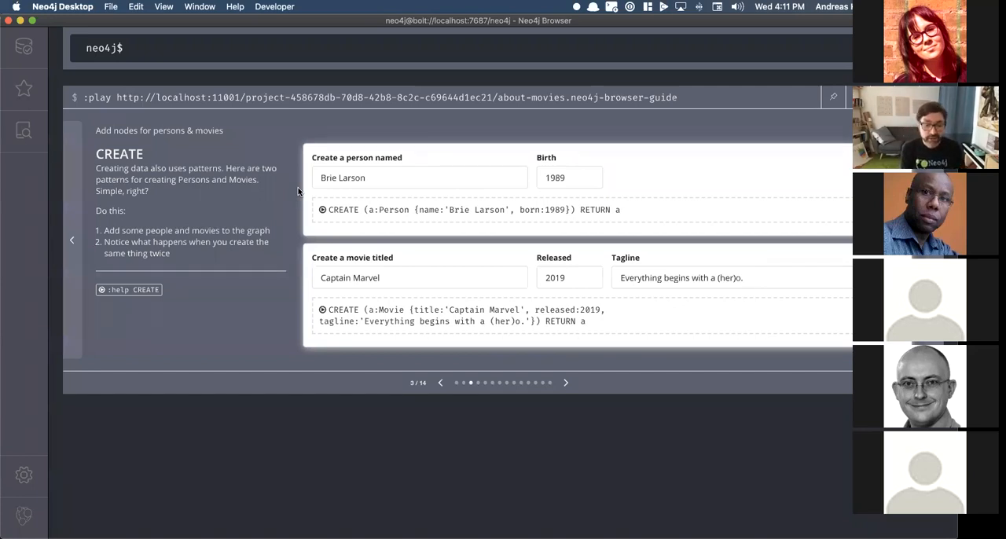
{"action": "key", "text": "super+grave"}
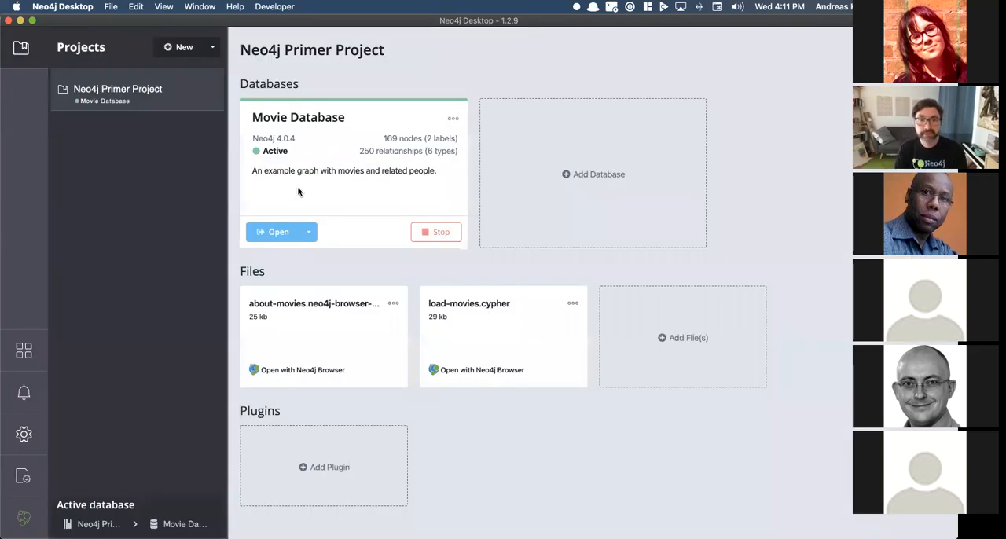
{"action": "left_click", "coordinate": [301, 325]}
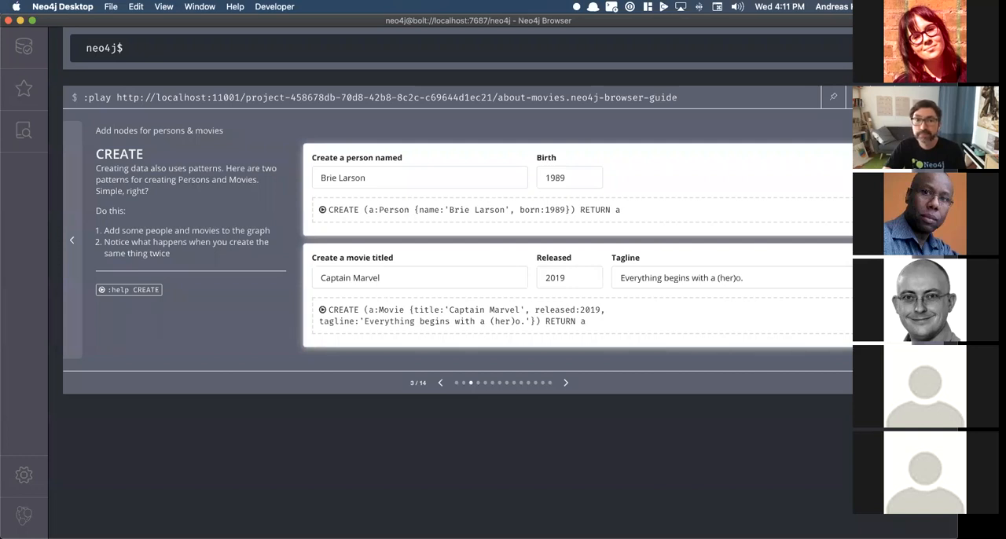
{"action": "left_click", "coordinate": [932, 97]}
{"action": "key", "text": "super+grave"}
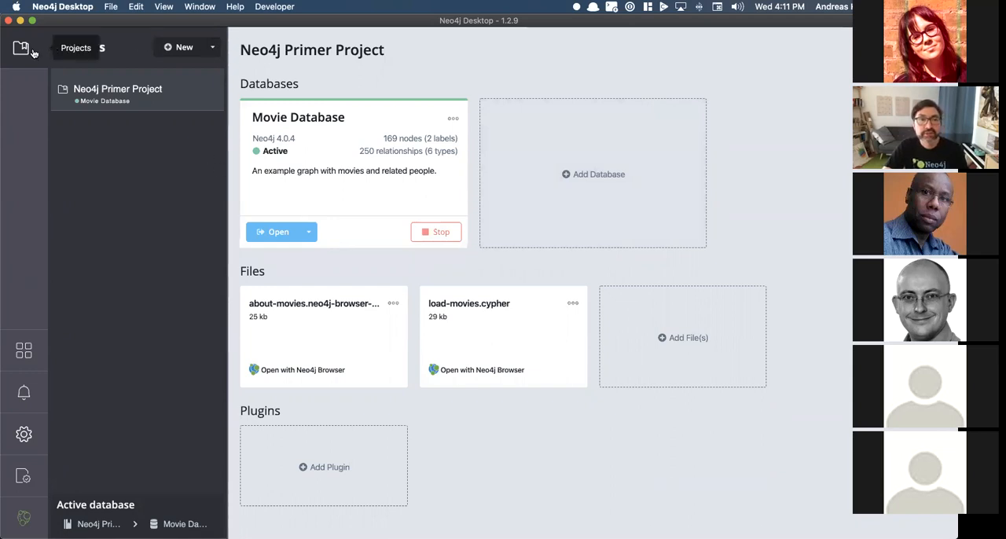
Step: Open the project import file picker, switch to Chrome and download Northwind.zip from the Neo4j Desktop 1.2.9 release page on GitHub
{"action": "left_click", "coordinate": [214, 50]}
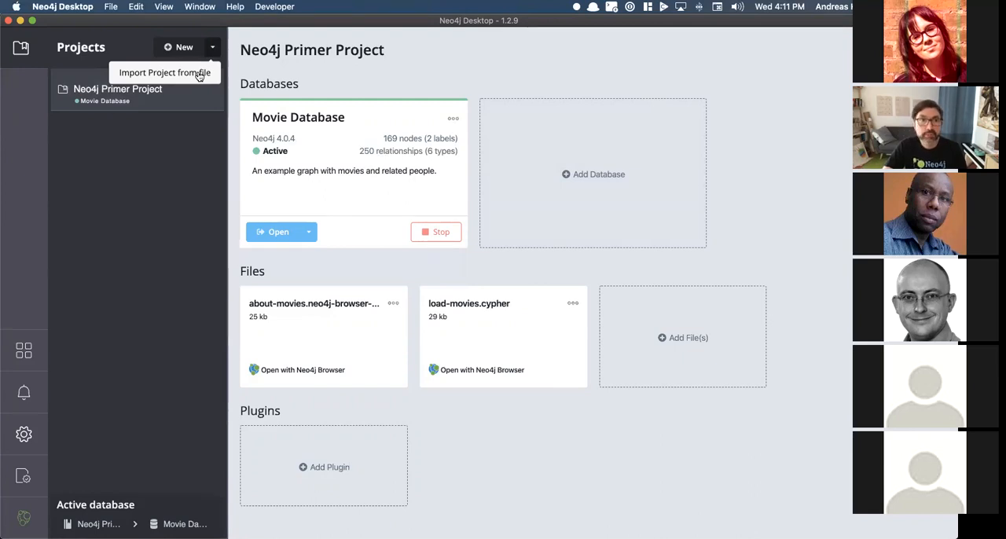
{"action": "left_click", "coordinate": [199, 73]}
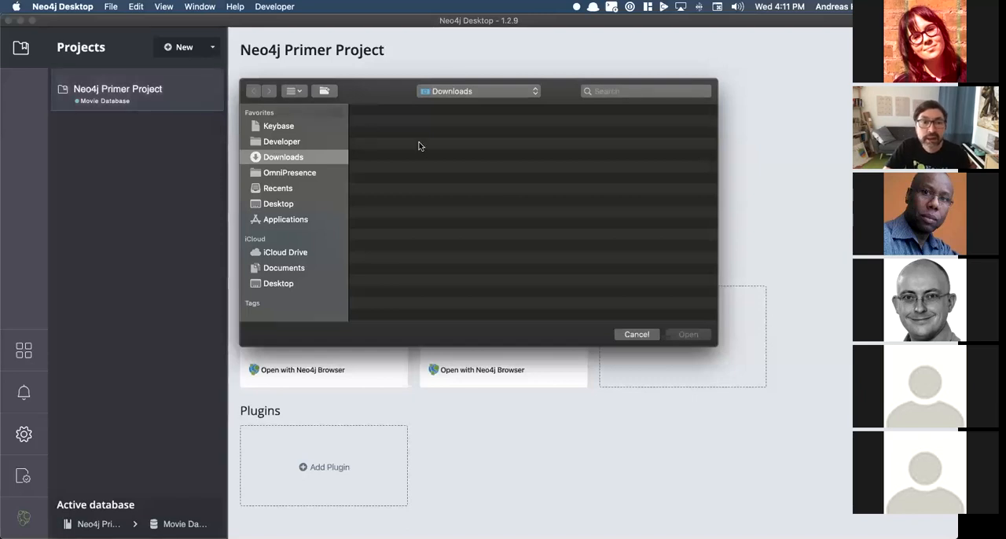
{"action": "key", "text": "super+Tab"}
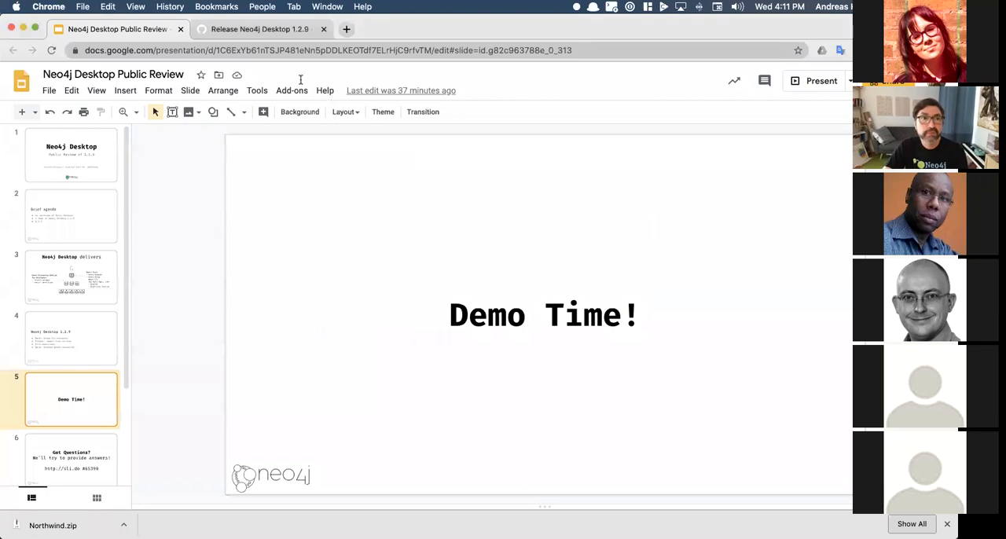
{"action": "left_click", "coordinate": [243, 32]}
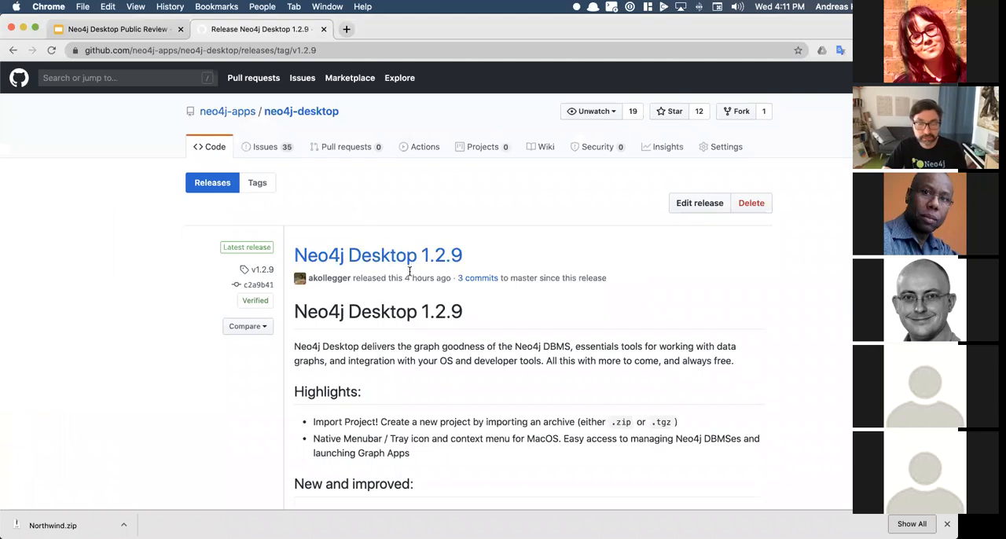
{"action": "scroll", "coordinate": [410, 271], "scroll_direction": "down", "scroll_amount": 1}
{"action": "scroll", "coordinate": [463, 319], "scroll_direction": "down", "scroll_amount": 4}
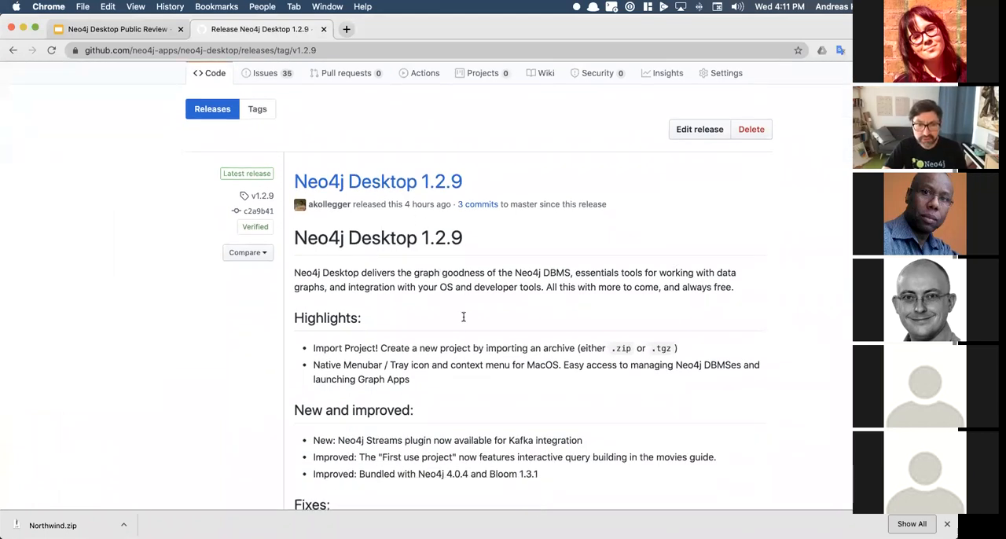
{"action": "scroll", "coordinate": [464, 320], "scroll_direction": "down", "scroll_amount": 5}
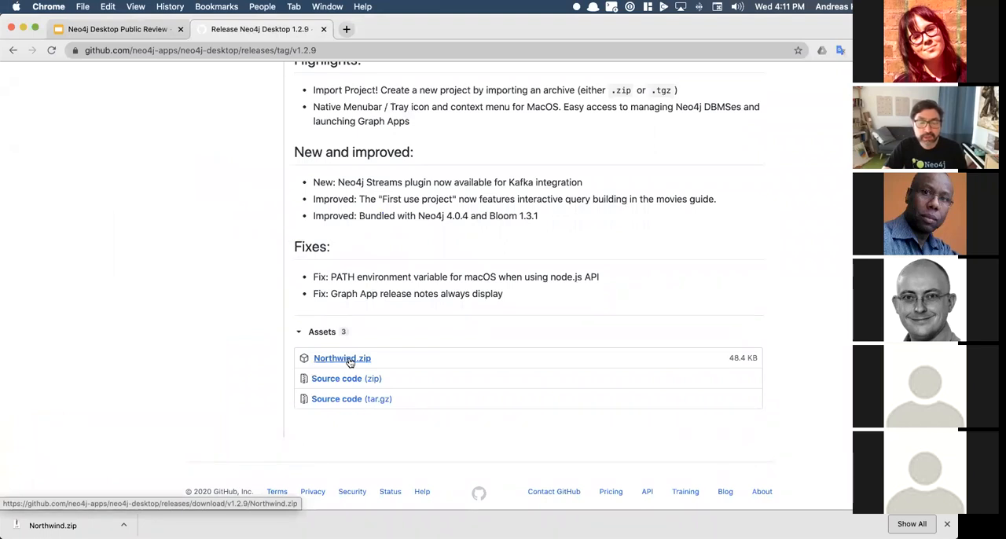
{"action": "left_click", "coordinate": [350, 361]}
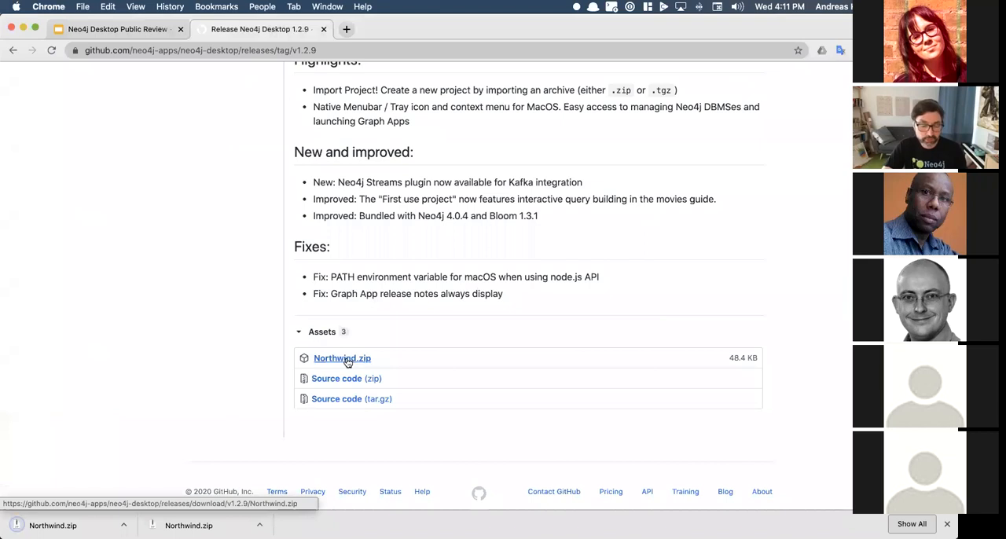
Step: Switch back to Neo4j Desktop and import Northwind.zip from the Downloads folder as a new project
{"action": "key", "text": "super+Tab"}
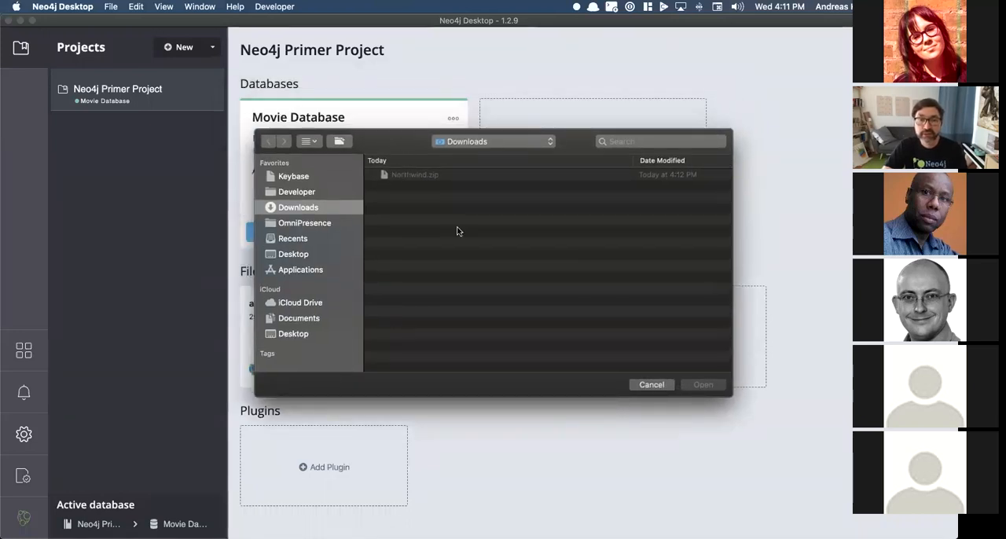
{"action": "left_click", "coordinate": [651, 384]}
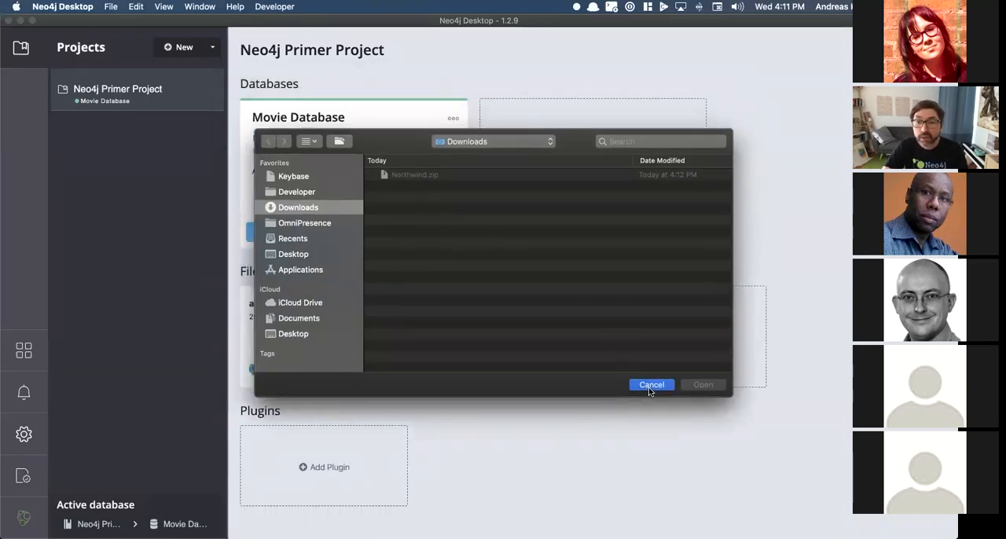
{"action": "left_click", "coordinate": [213, 50]}
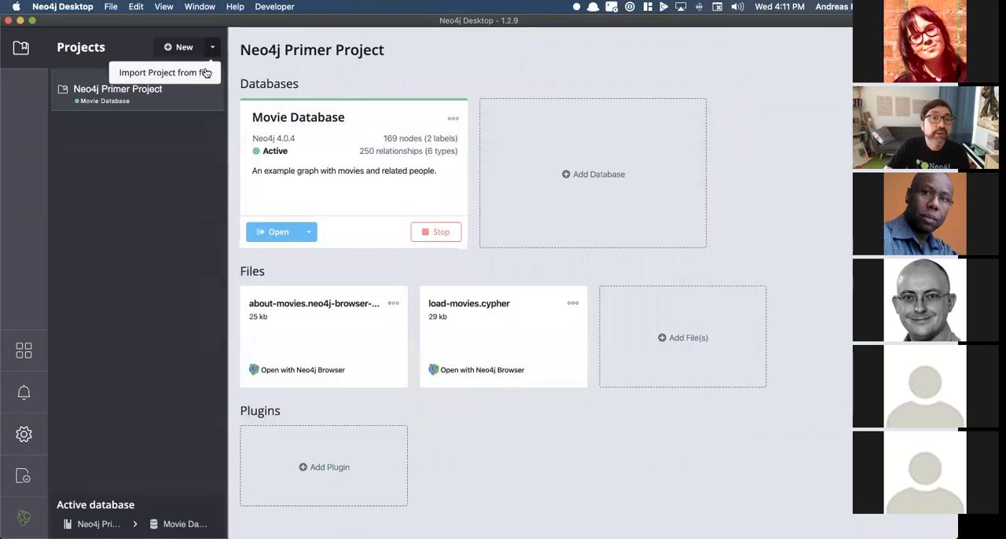
{"action": "left_click", "coordinate": [206, 73]}
{"action": "left_click", "coordinate": [374, 127]}
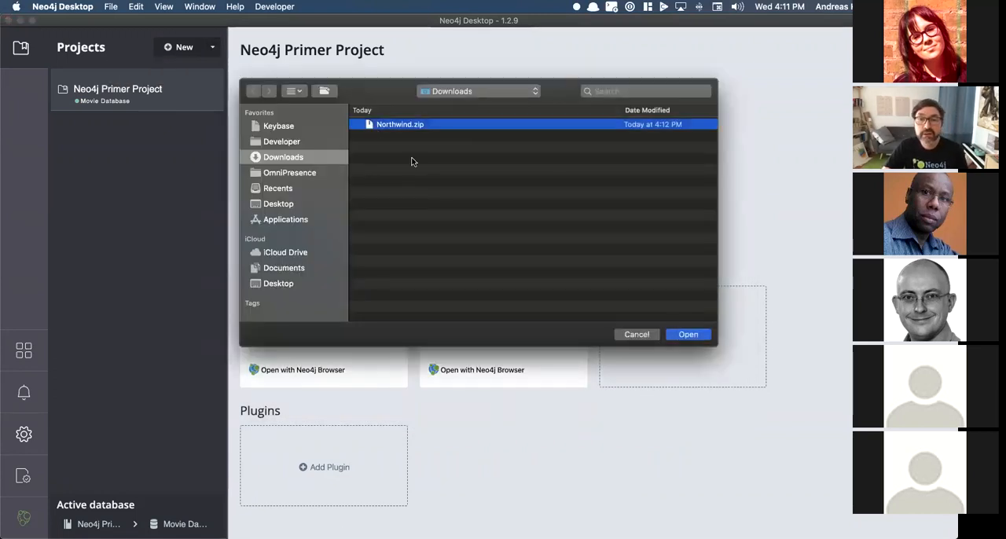
{"action": "left_click", "coordinate": [688, 335]}
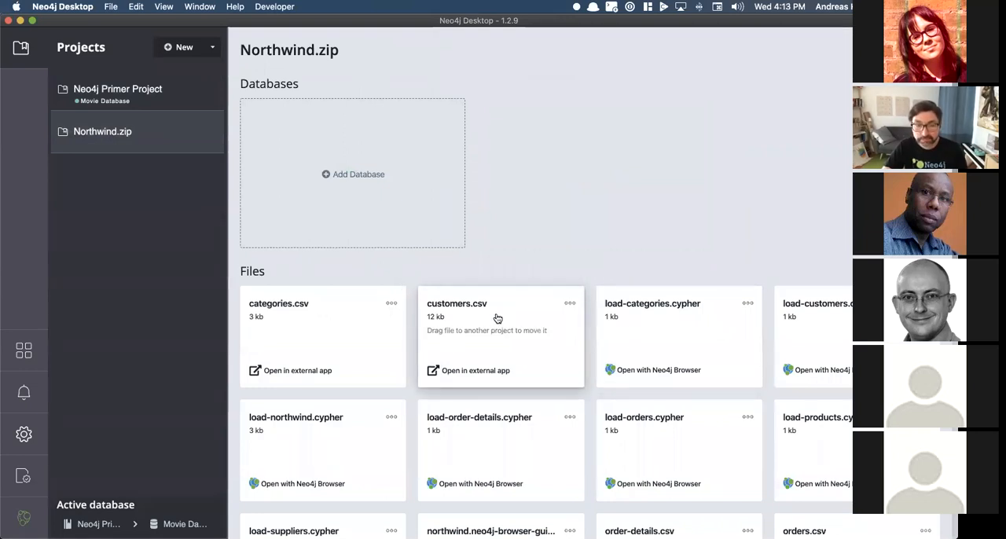
Step: Open load-northwind.cypher from the imported project's files in Neo4j Browser and expand the editor from the script's first line
{"action": "scroll", "coordinate": [498, 314], "scroll_direction": "down", "scroll_amount": 3}
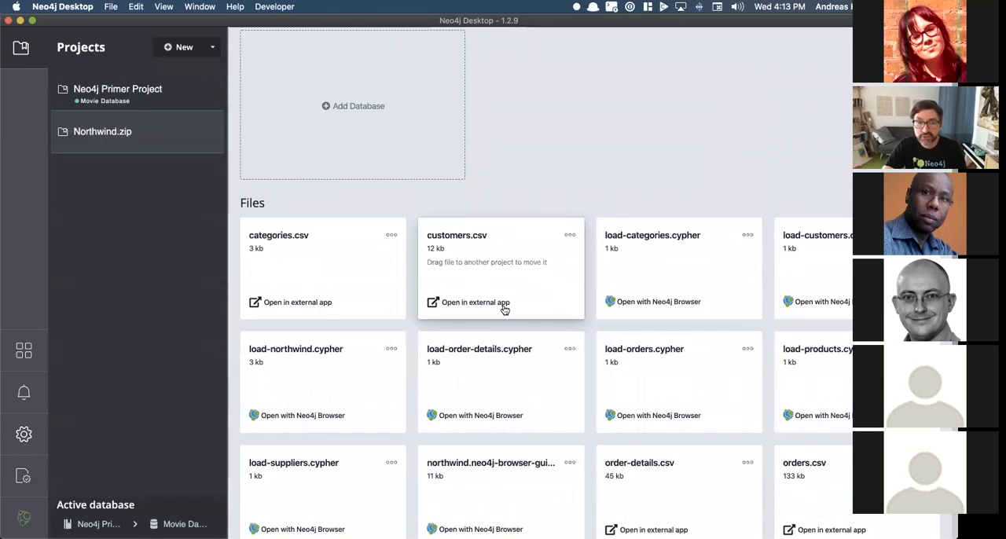
{"action": "scroll", "coordinate": [504, 311], "scroll_direction": "up", "scroll_amount": 2}
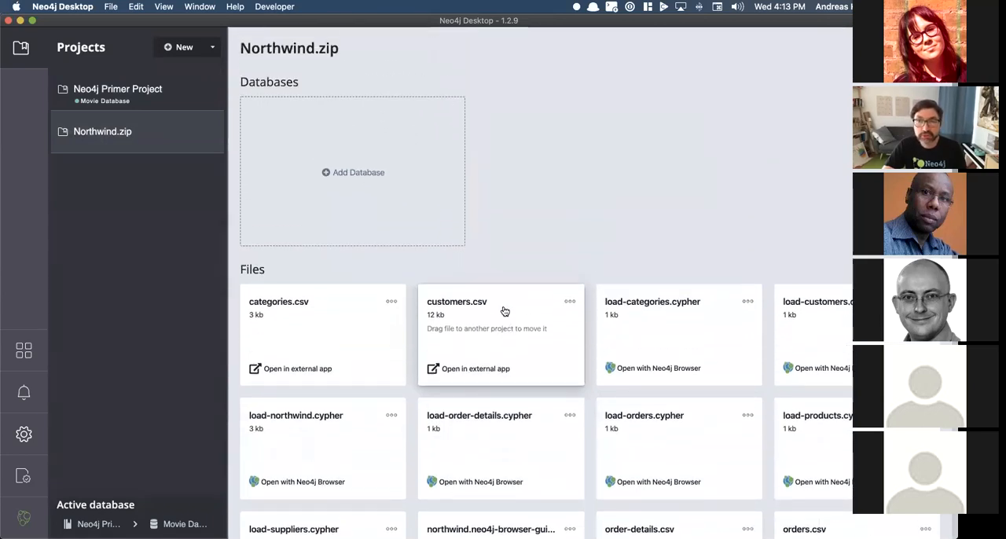
{"action": "scroll", "coordinate": [504, 311], "scroll_direction": "down", "scroll_amount": 3}
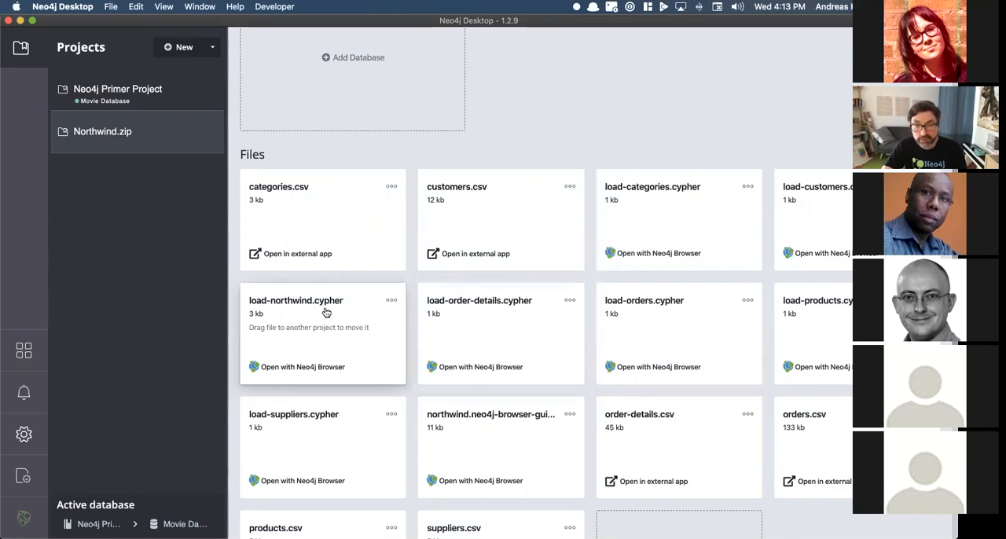
{"action": "scroll", "coordinate": [328, 313], "scroll_direction": "down", "scroll_amount": 4}
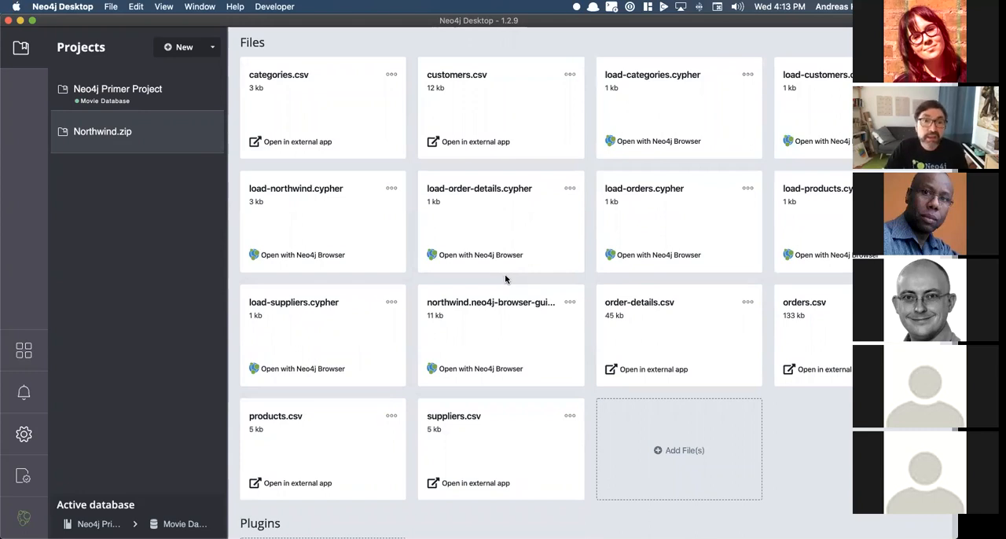
{"action": "scroll", "coordinate": [505, 279], "scroll_direction": "up", "scroll_amount": 3}
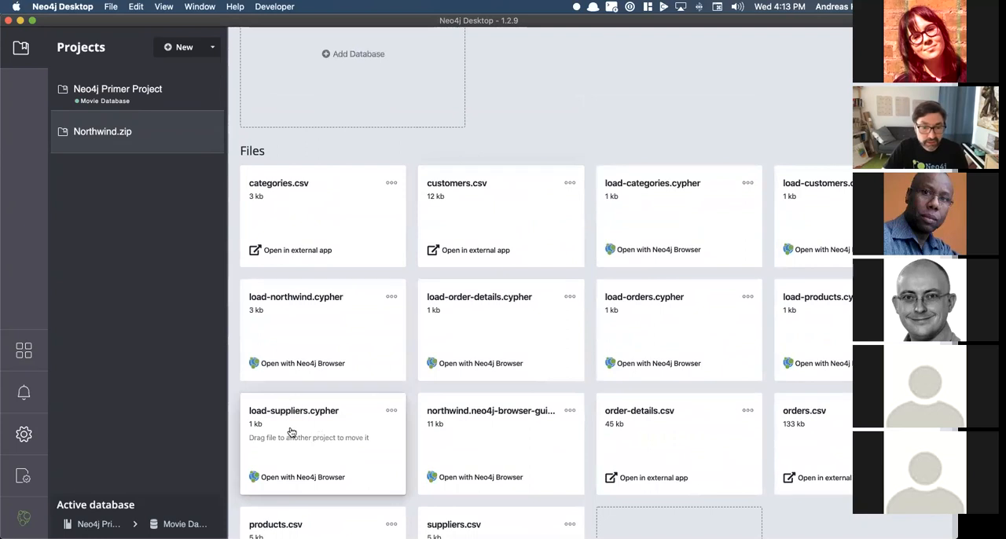
{"action": "scroll", "coordinate": [553, 383], "scroll_direction": "down", "scroll_amount": 2}
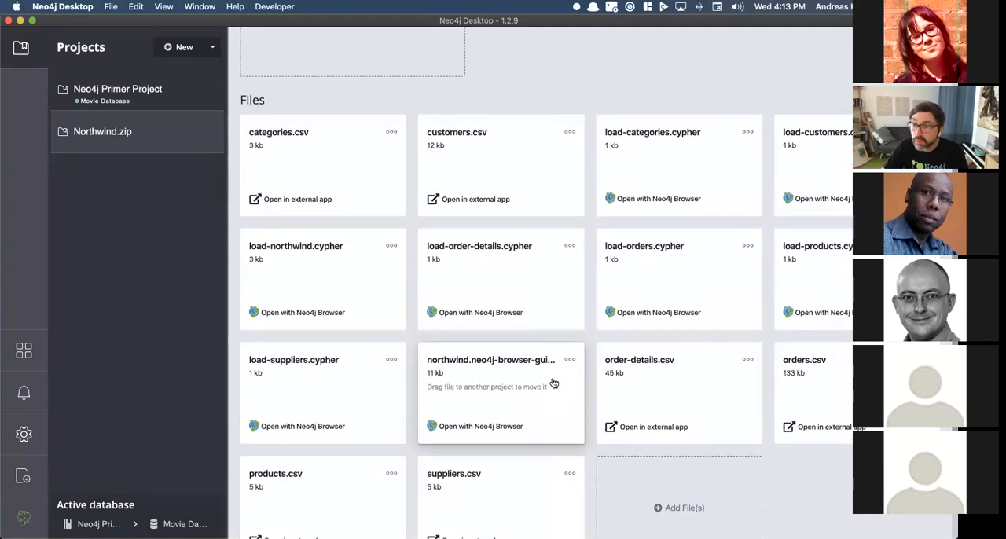
{"action": "left_click", "coordinate": [297, 247]}
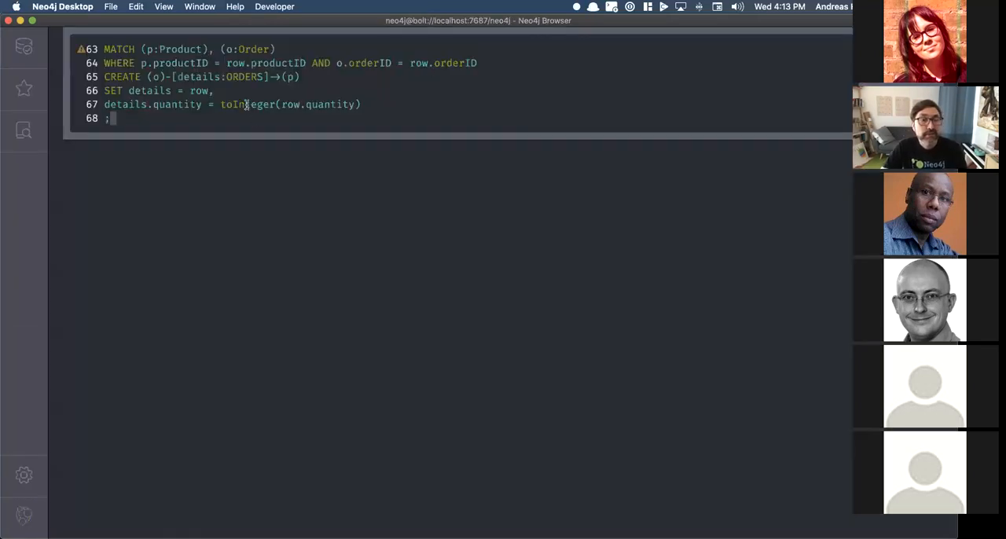
{"action": "scroll", "coordinate": [250, 110], "scroll_direction": "up", "scroll_amount": 10}
{"action": "scroll", "coordinate": [247, 106], "scroll_direction": "up", "scroll_amount": 15}
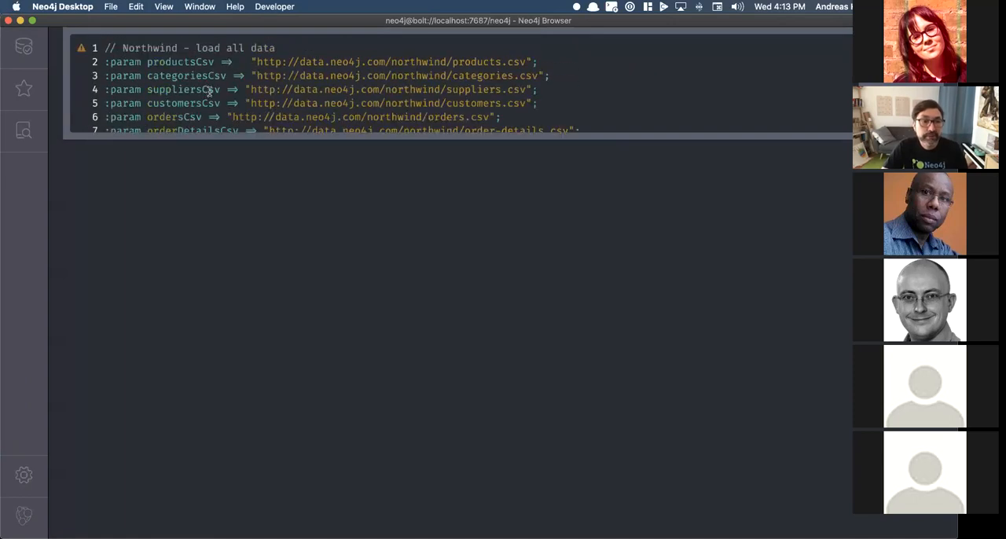
{"action": "key", "text": "Escape"}
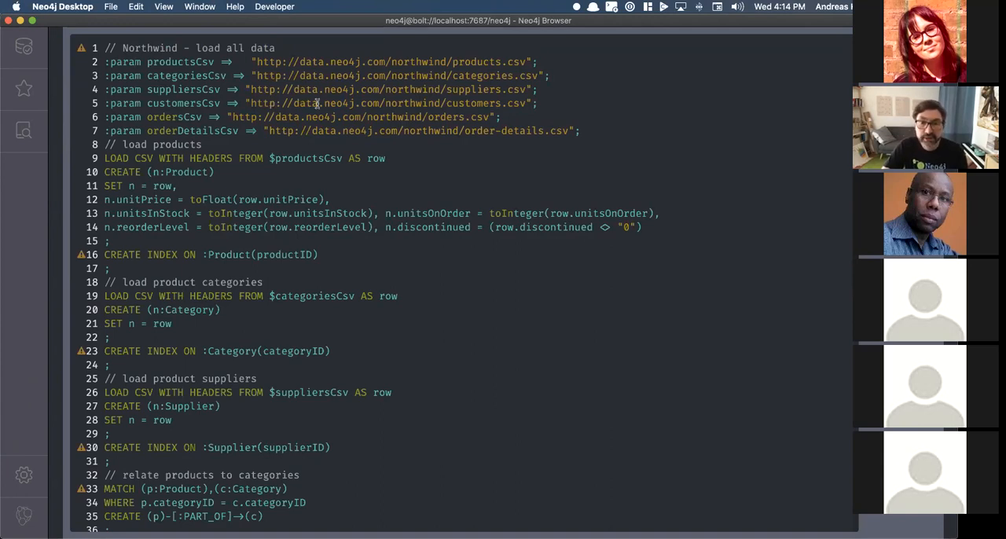
Step: Copy the URL of the project's customers.csv and paste it over the customersCsv parameter's address in the load script
{"action": "key", "text": "super+grave"}
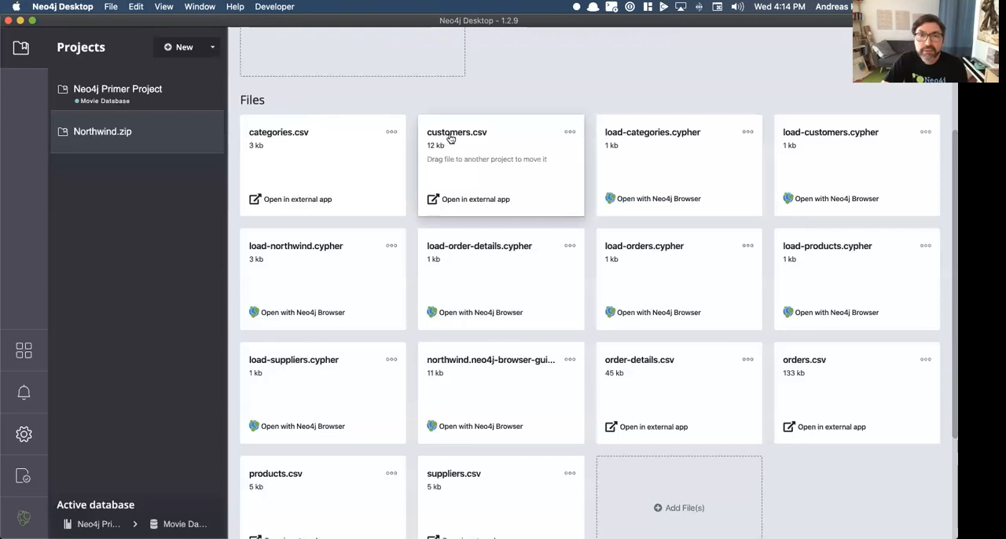
{"action": "left_click", "coordinate": [569, 133]}
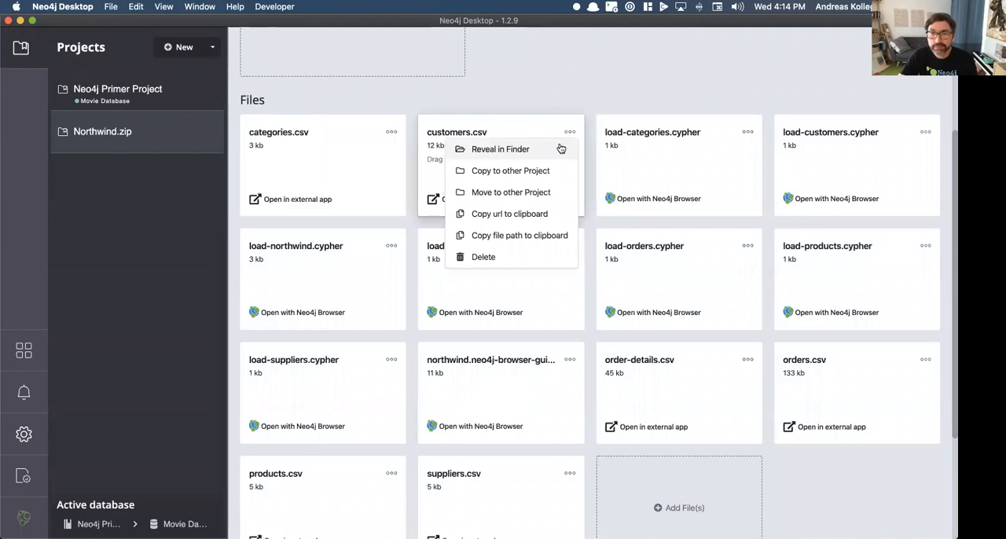
{"action": "left_click", "coordinate": [542, 214]}
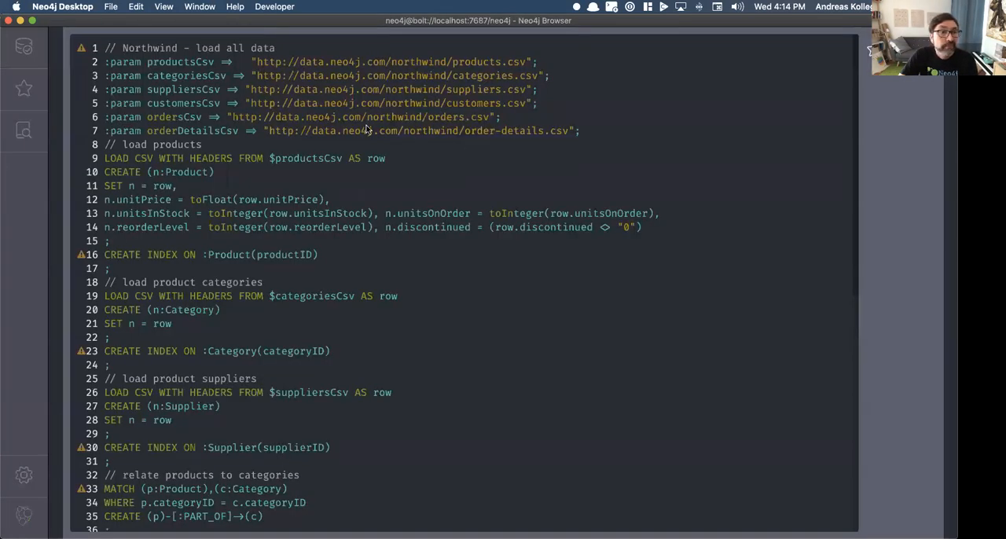
{"action": "left_click_drag", "start_coordinate": [251, 103], "coordinate": [528, 105]}
{"action": "key", "text": "super+v"}
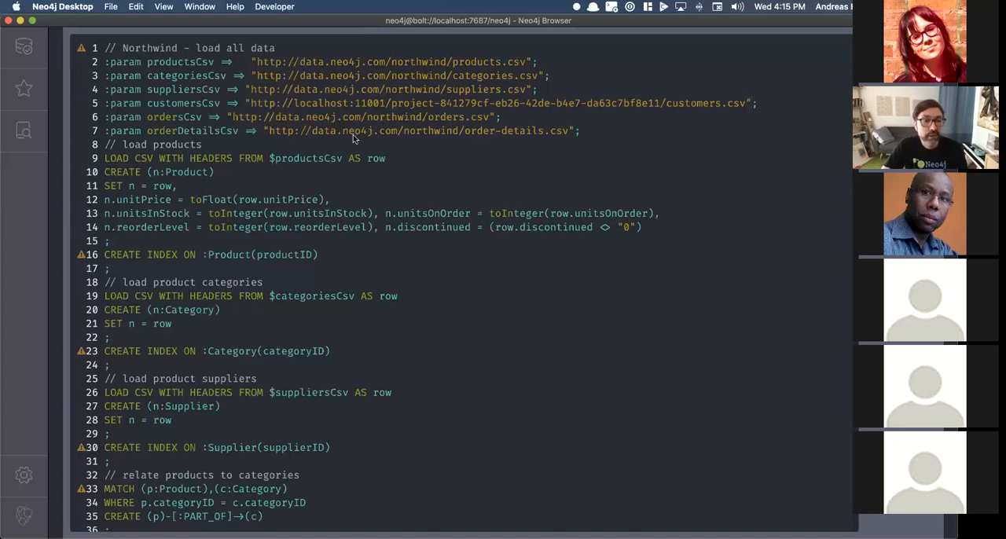
Step: Review the load script's statements from products through customer orders, and collapse the editor to its compact size
{"action": "scroll", "coordinate": [275, 165], "scroll_direction": "down", "scroll_amount": 2}
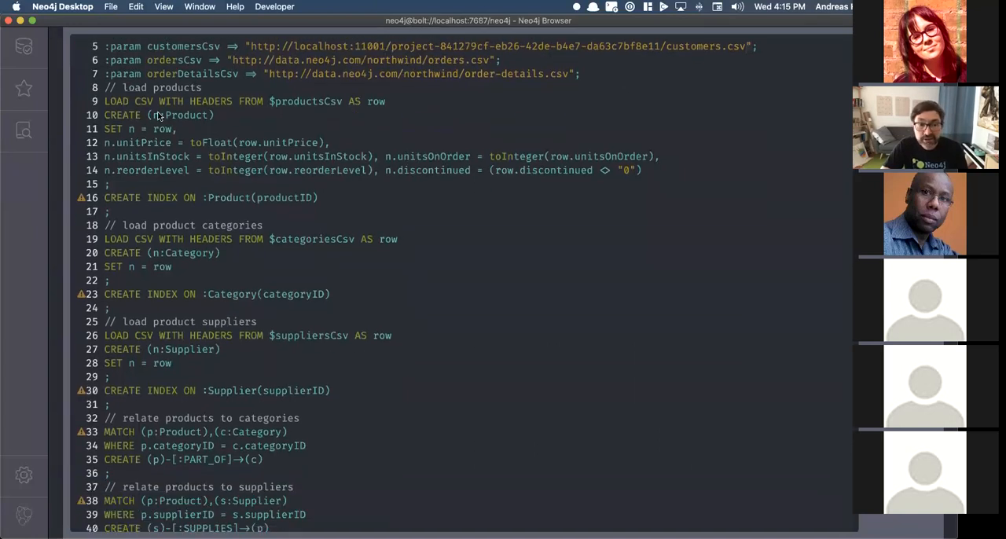
{"action": "scroll", "coordinate": [210, 230], "scroll_direction": "down", "scroll_amount": 10}
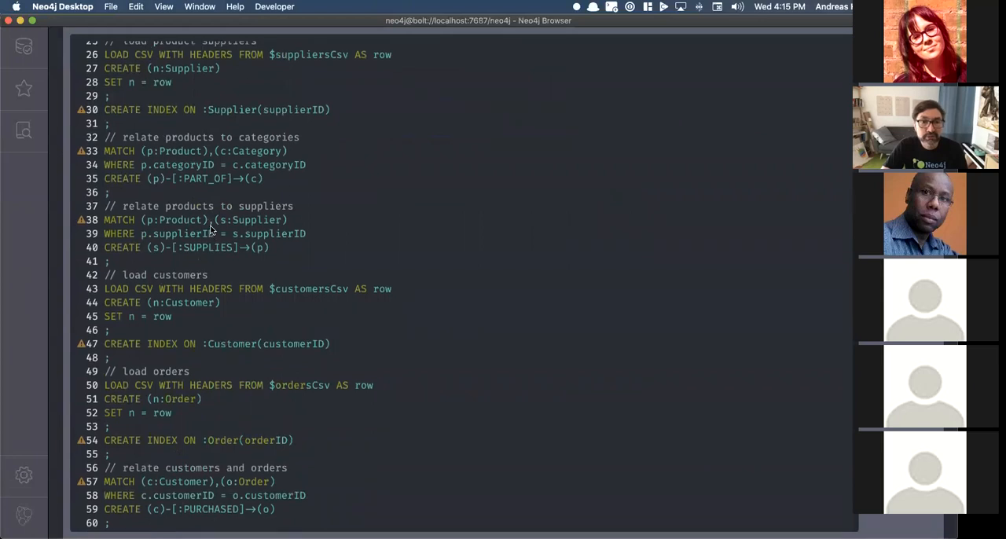
{"action": "scroll", "coordinate": [211, 230], "scroll_direction": "up", "scroll_amount": 12}
{"action": "key", "text": "Escape"}
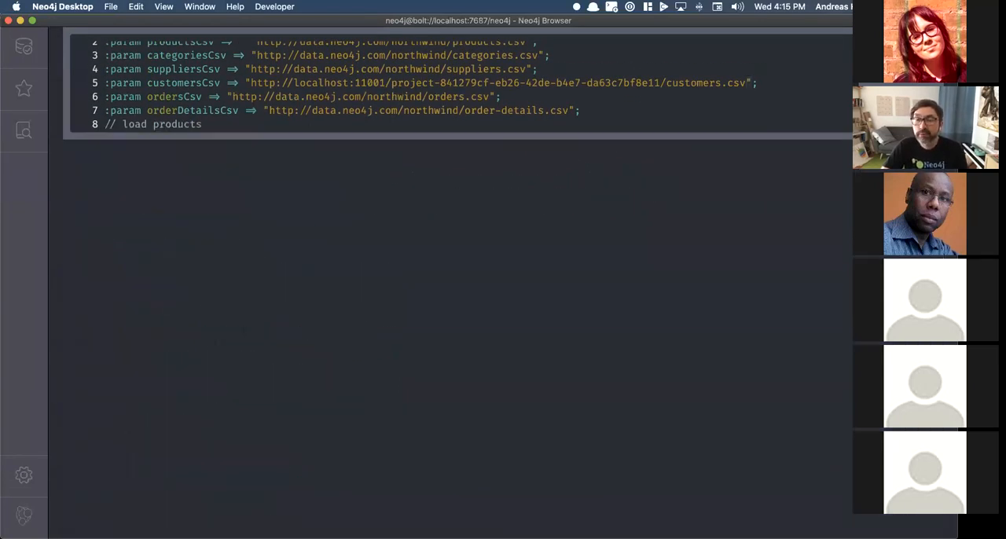
Step: Run the Northwind load script and check the node labels and relationship types in the database information
{"action": "key", "text": "super+Return"}
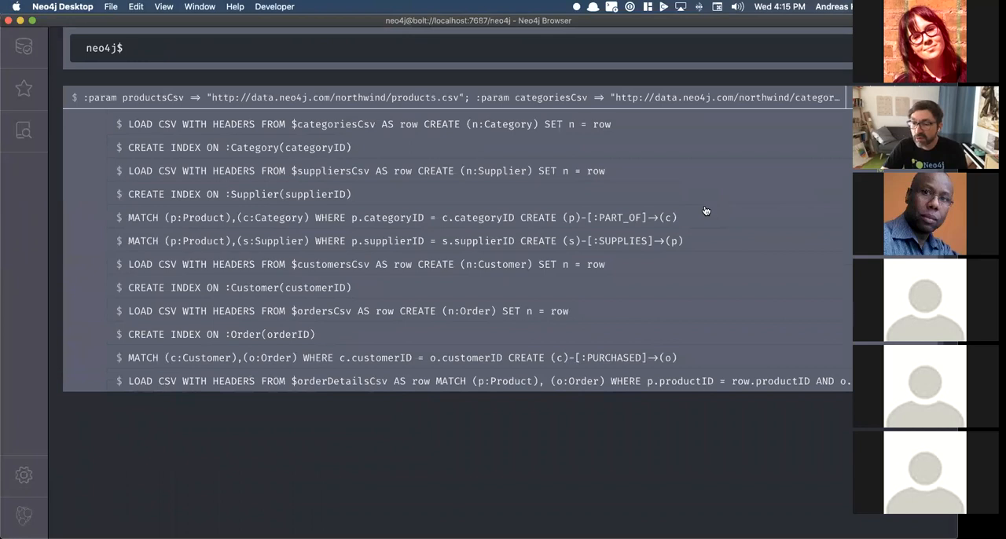
{"action": "left_click", "coordinate": [25, 47]}
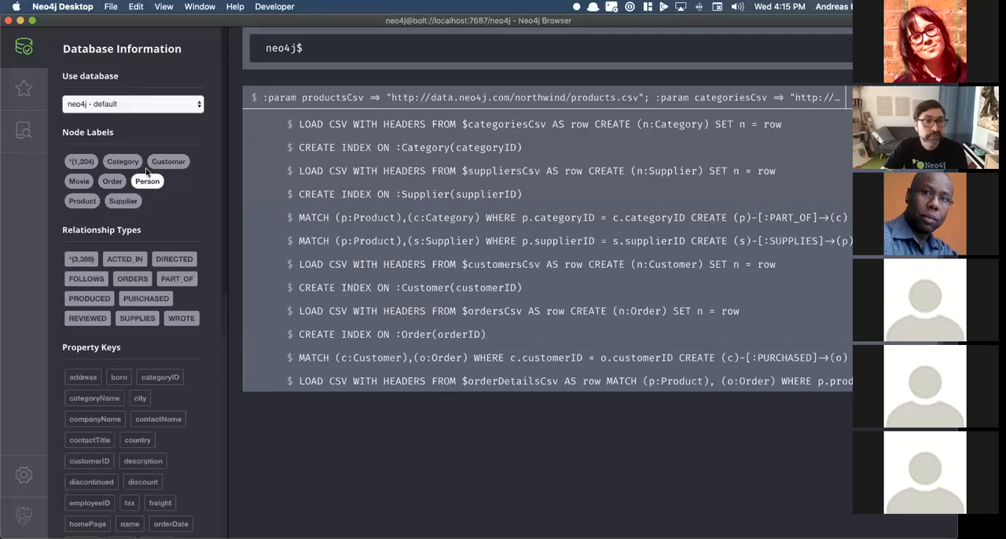
{"action": "left_click", "coordinate": [38, 54]}
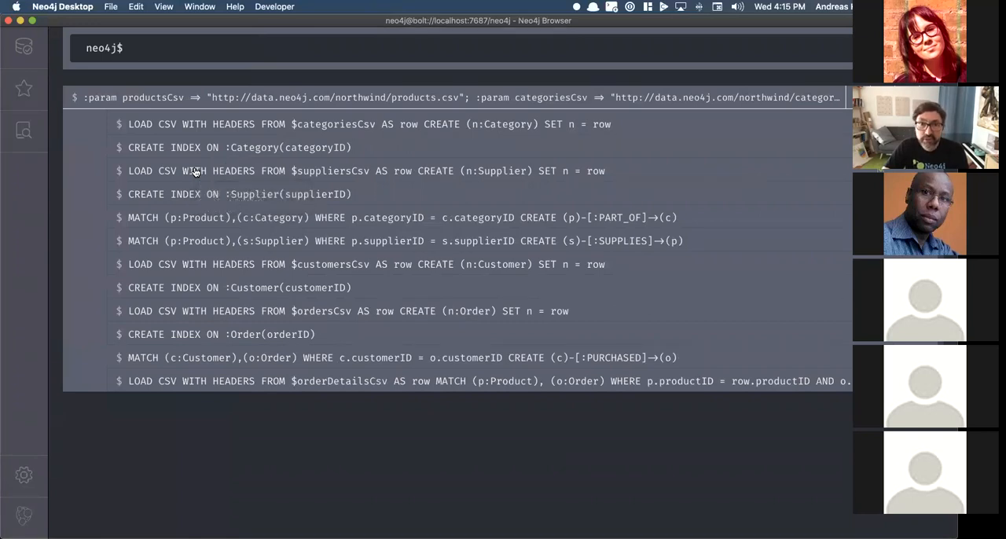
Step: Switch to the Neo4j Desktop project window and look through the Northwind.zip project's files and database area
{"action": "key", "text": "super+grave"}
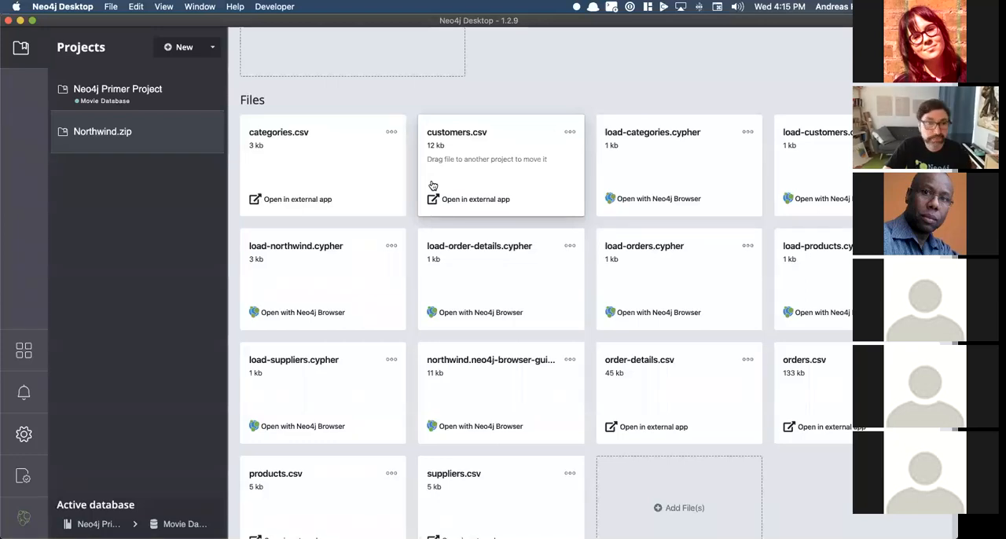
{"action": "scroll", "coordinate": [432, 186], "scroll_direction": "down", "scroll_amount": 2}
{"action": "scroll", "coordinate": [432, 185], "scroll_direction": "down", "scroll_amount": 5}
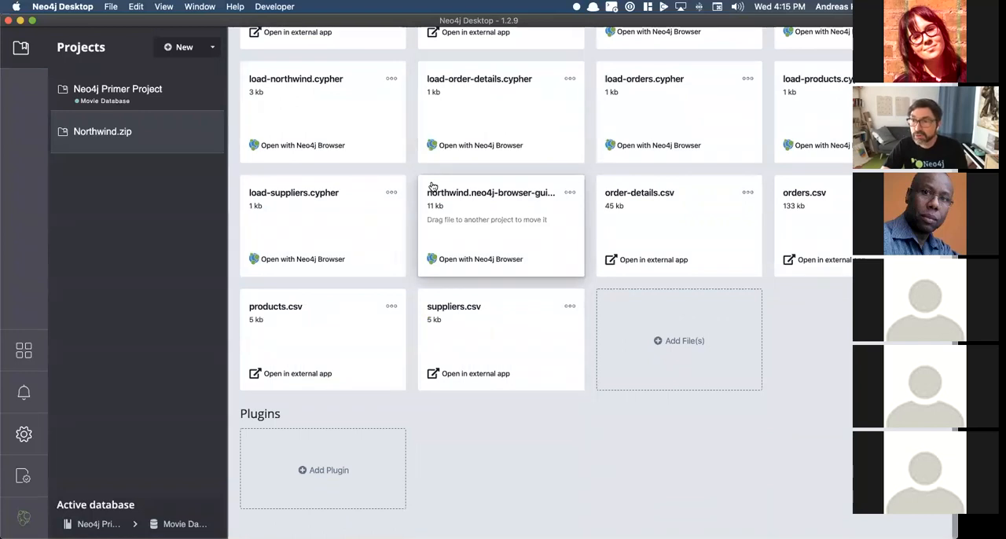
{"action": "scroll", "coordinate": [432, 186], "scroll_direction": "up", "scroll_amount": 6}
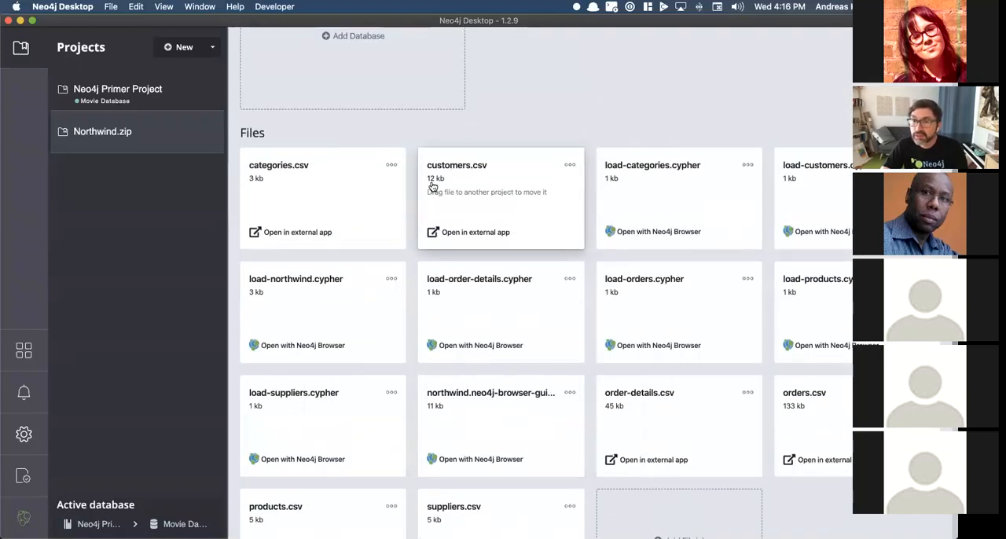
{"action": "scroll", "coordinate": [432, 185], "scroll_direction": "up", "scroll_amount": 4}
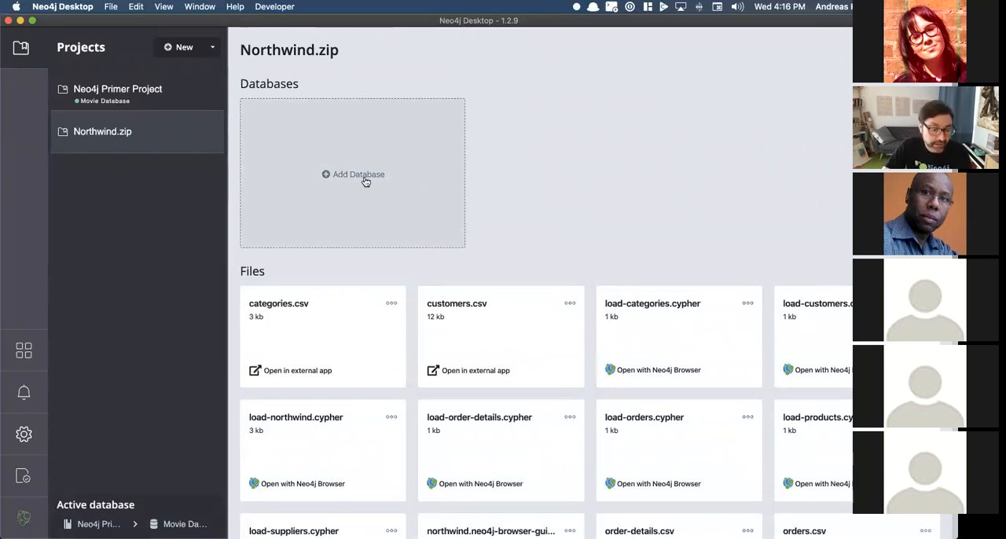
Step: View the Neo4j Primer Project's contents, and recheck the default database's information in Neo4j Browser
{"action": "left_click", "coordinate": [161, 97]}
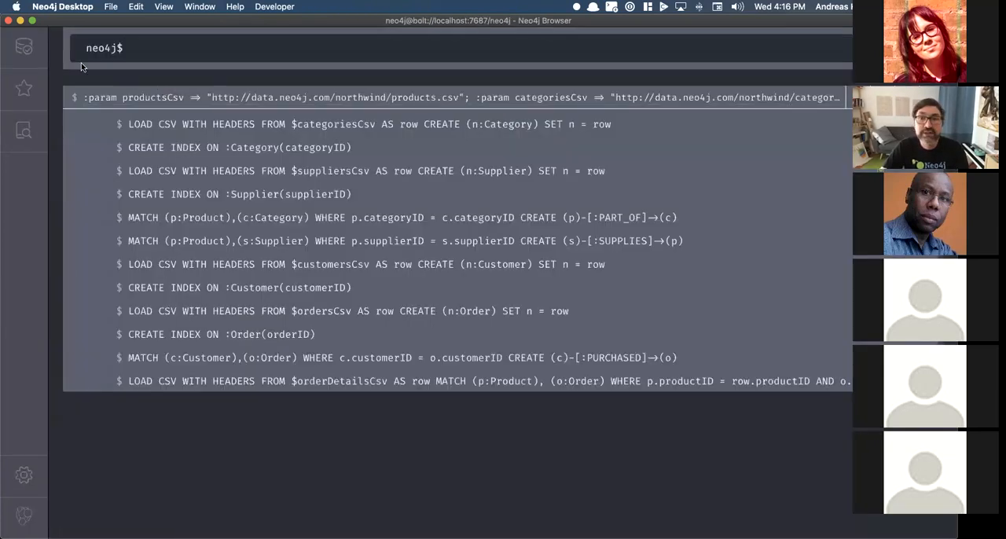
{"action": "left_click", "coordinate": [23, 47]}
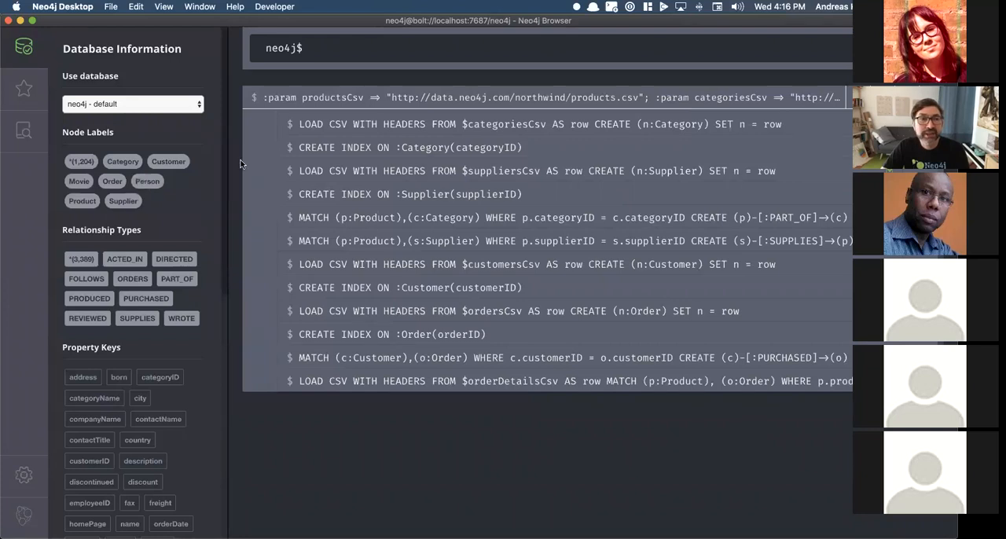
{"action": "left_click", "coordinate": [24, 48]}
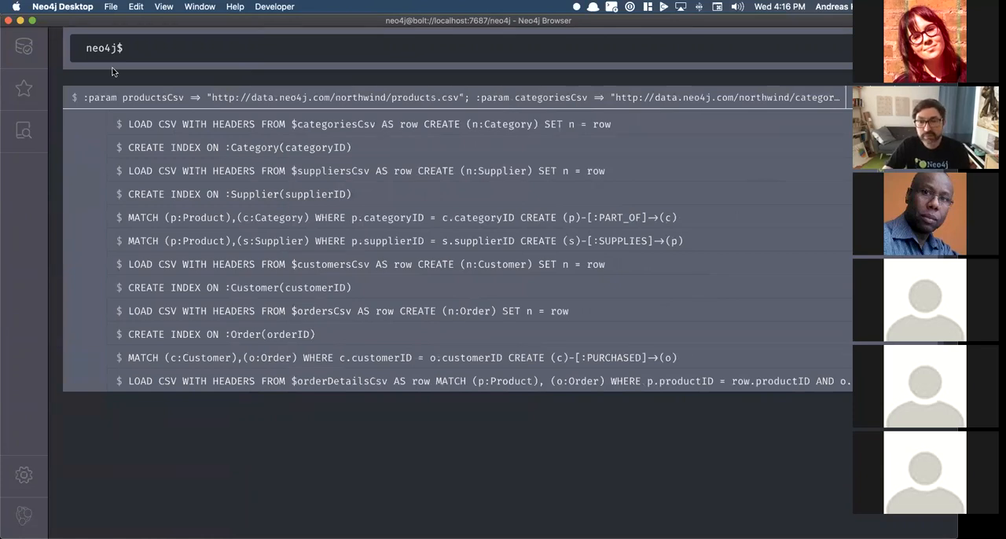
Step: Create a local graph named Northwind in the Northwind.zip project with the database password filled in, and start it
{"action": "key", "text": "super+grave"}
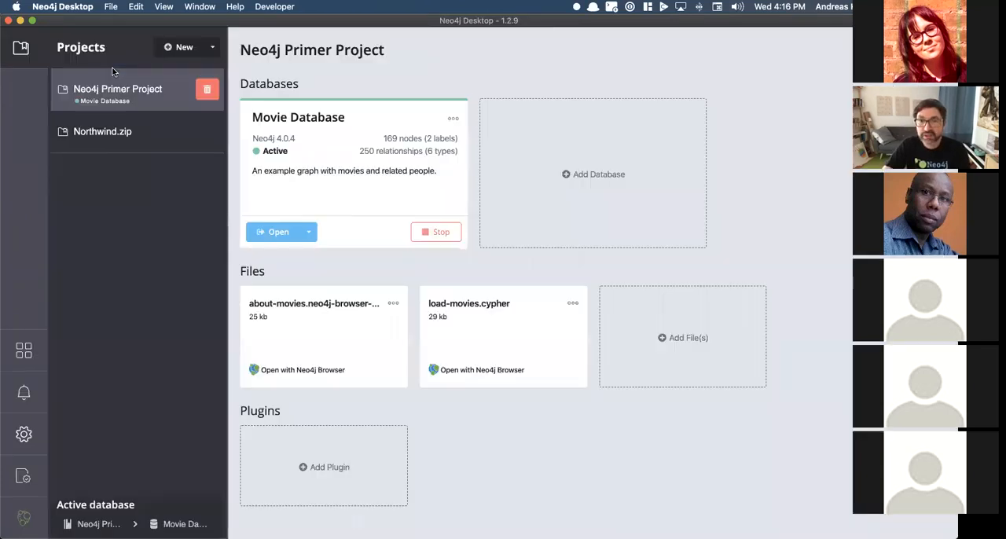
{"action": "left_click", "coordinate": [120, 134]}
{"action": "left_click", "coordinate": [342, 174]}
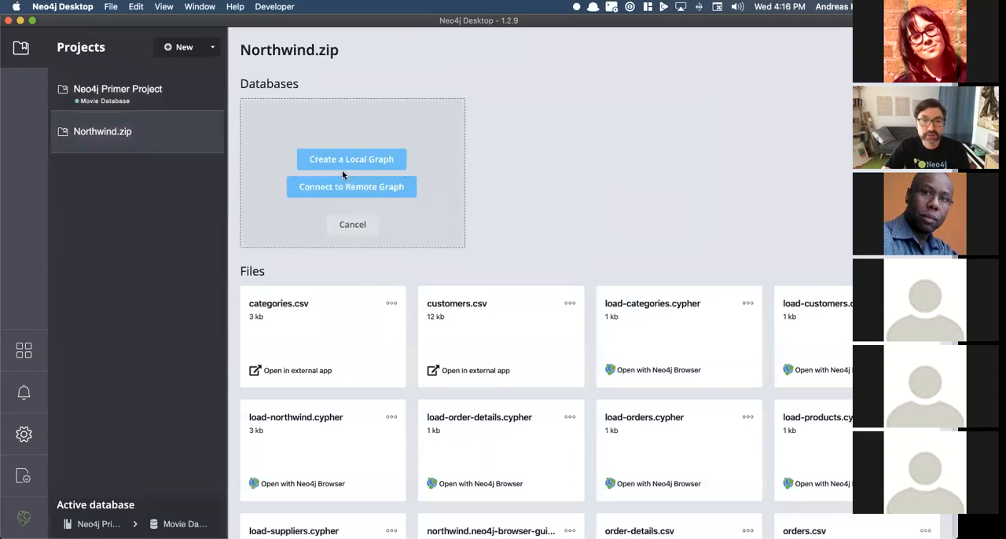
{"action": "left_click", "coordinate": [359, 160]}
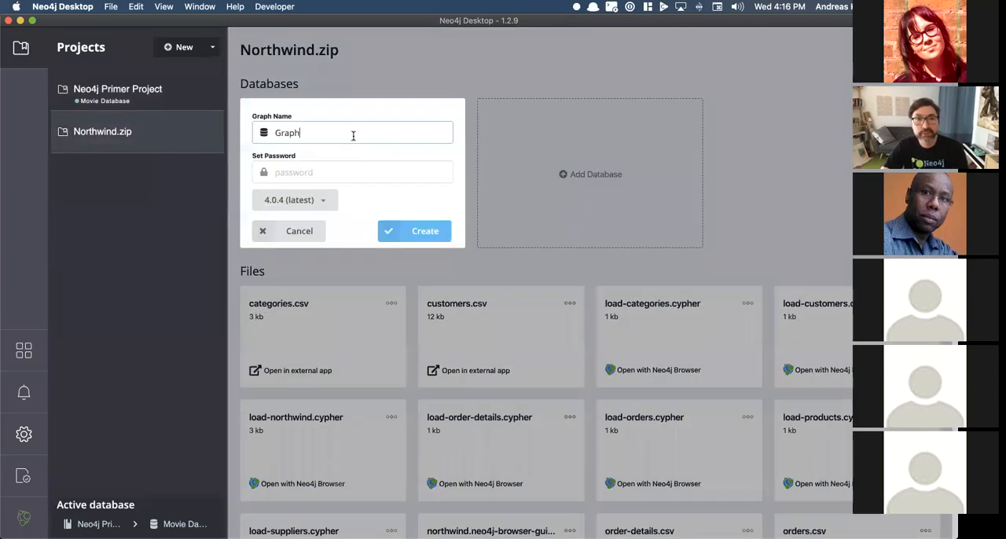
{"action": "double_click", "coordinate": [285, 132]}
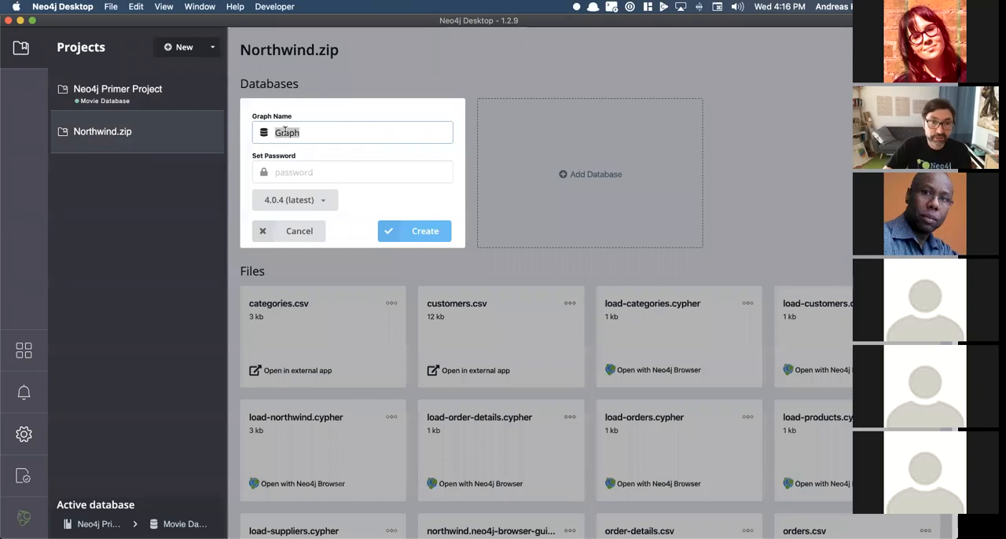
{"action": "type", "text": "Northwind"}
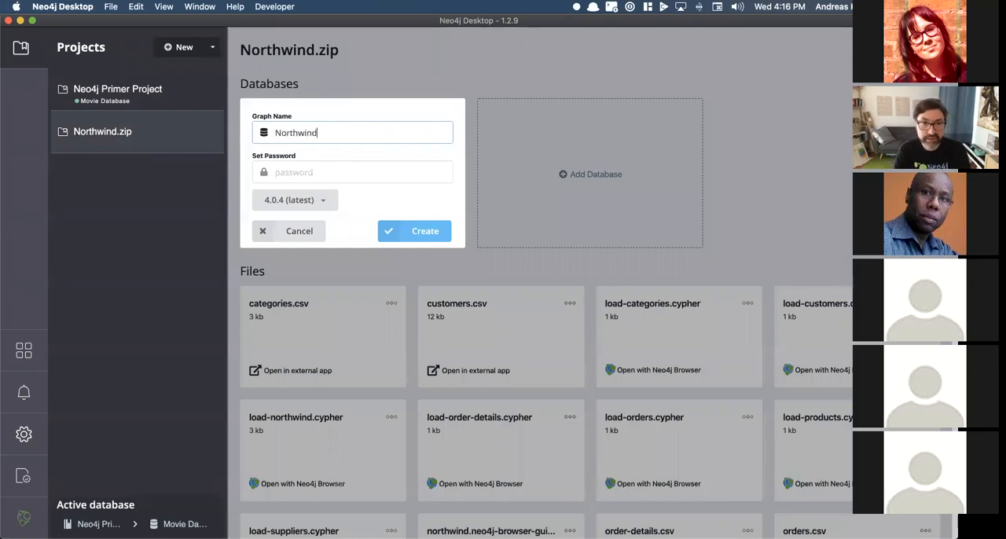
{"action": "key", "text": "Tab"}
{"action": "type", "text": "•••••••••"}
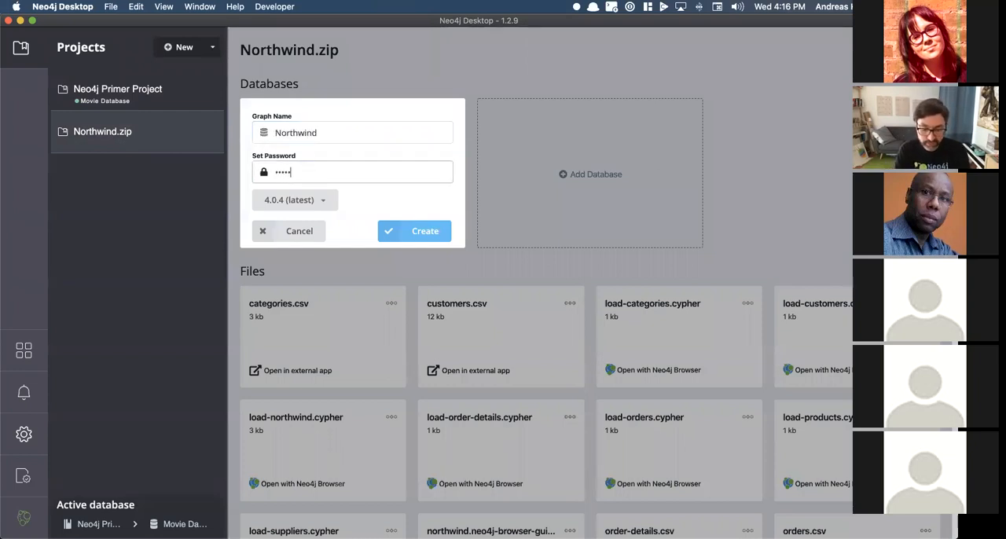
{"action": "left_click", "coordinate": [427, 239]}
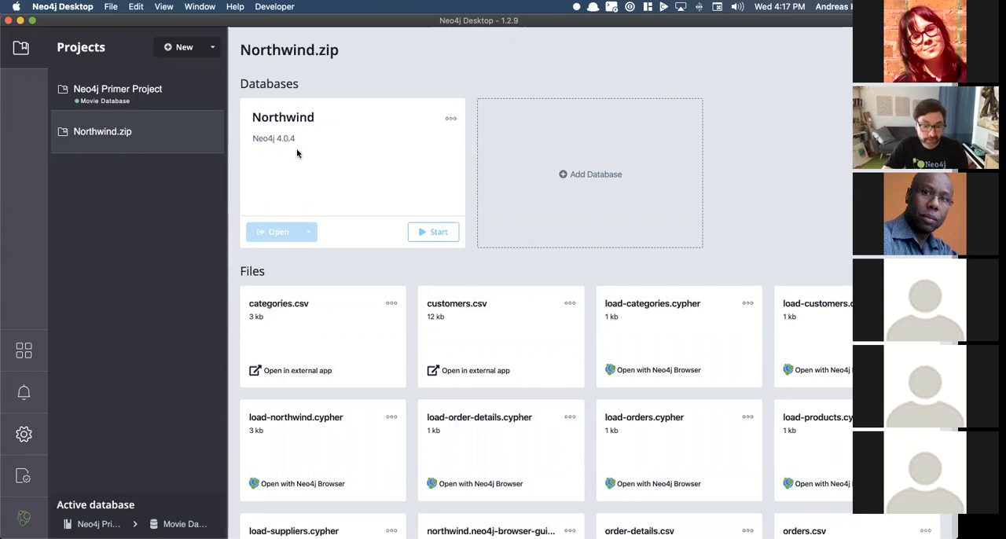
{"action": "left_click", "coordinate": [434, 232]}
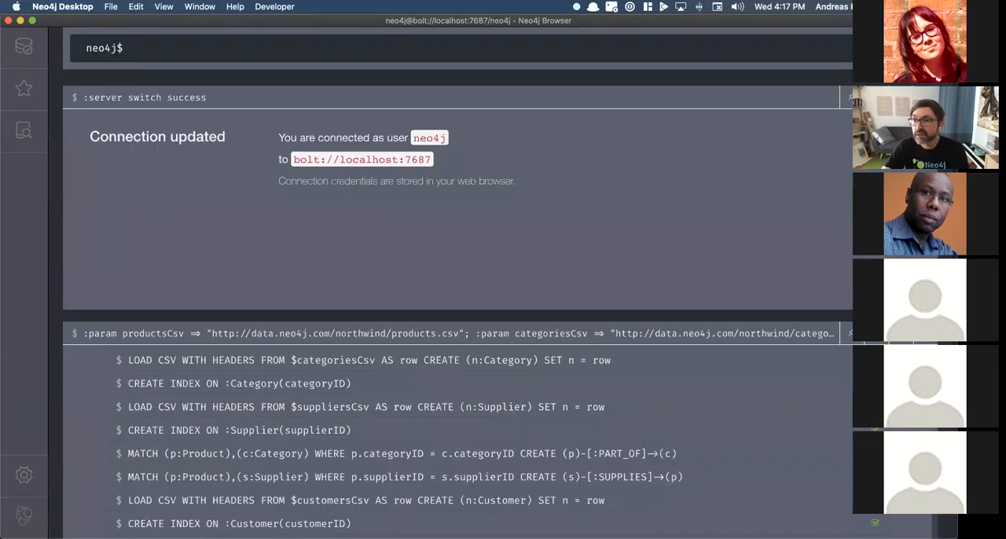
Step: Dismiss the connection message, switch to the system database with :use system, and create a database named northwind
{"action": "left_click", "coordinate": [921, 98]}
{"action": "left_click", "coordinate": [169, 49]}
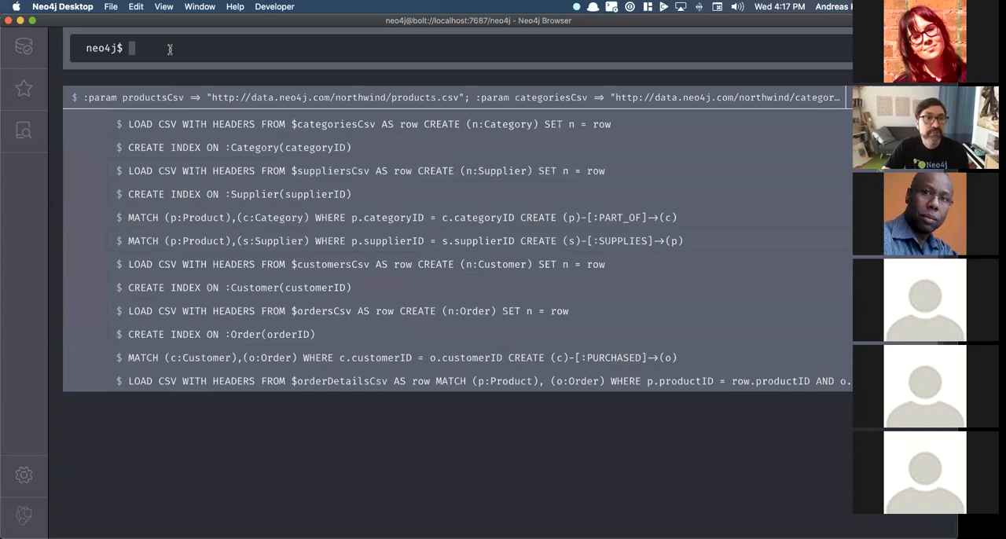
{"action": "type", "text": ":use "}
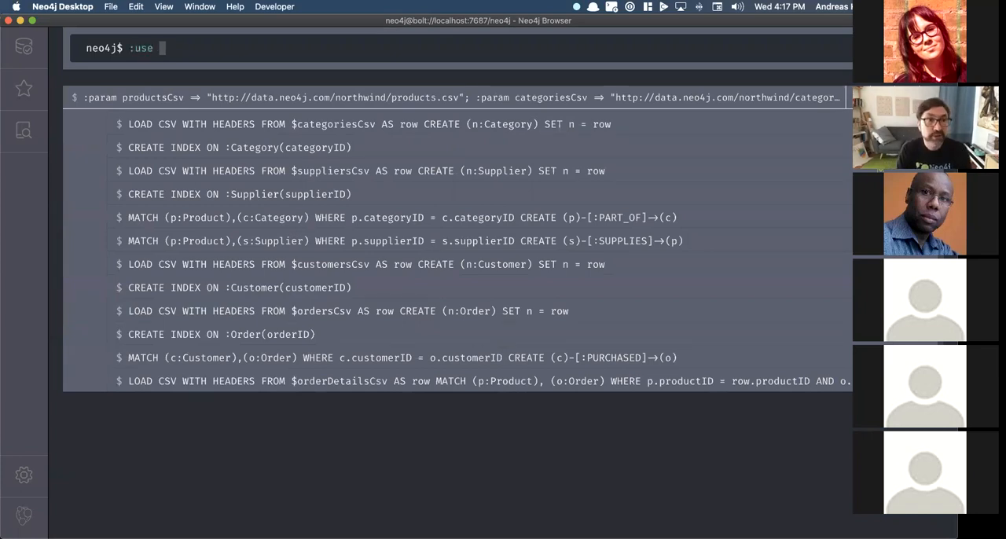
{"action": "type", "text": "system"}
{"action": "key", "text": "Return"}
{"action": "type", "text": "create database "}
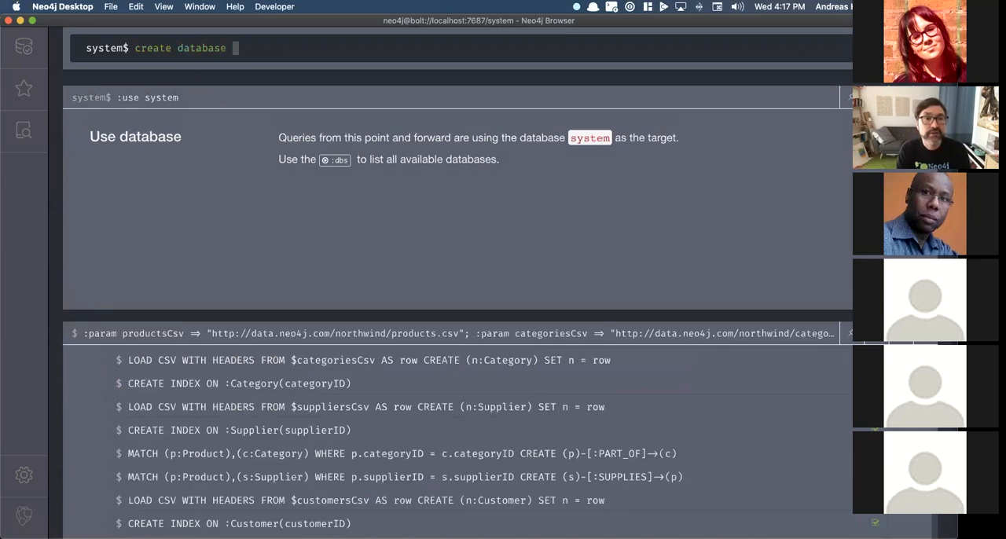
{"action": "type", "text": "northwind"}
{"action": "key", "text": "Return"}
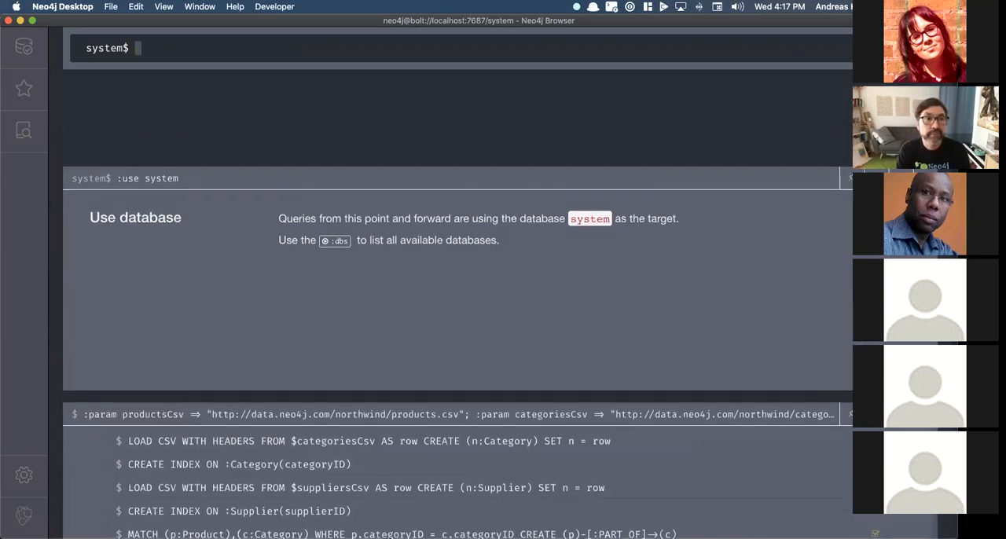
Step: Switch to the northwind database with :use northwind and close the result frames above the load script
{"action": "type", "text": ":use "}
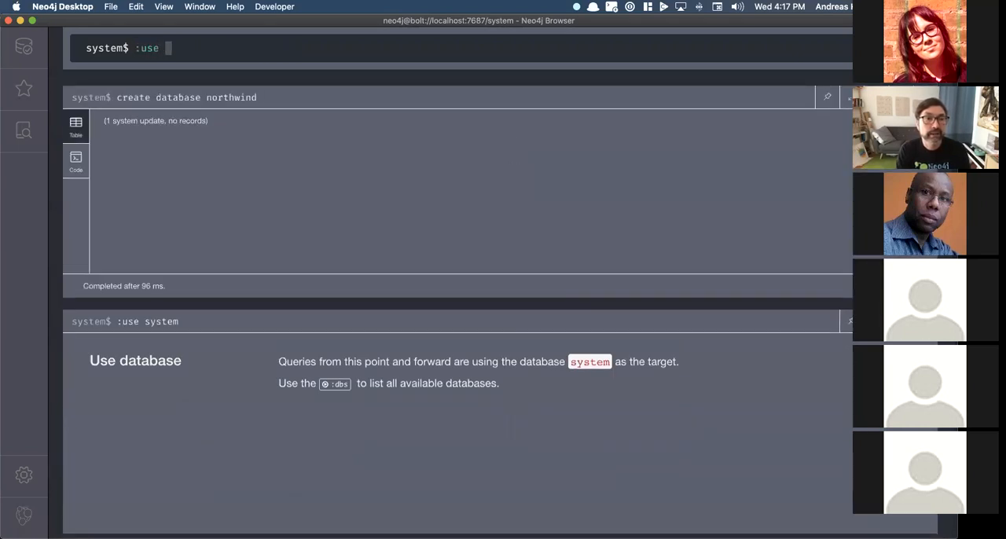
{"action": "type", "text": "northwind"}
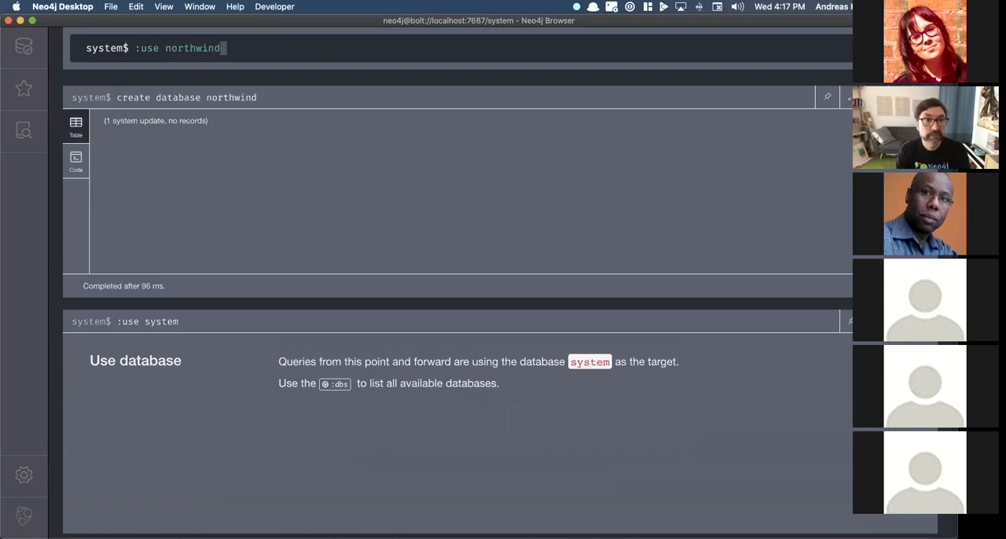
{"action": "key", "text": "Return"}
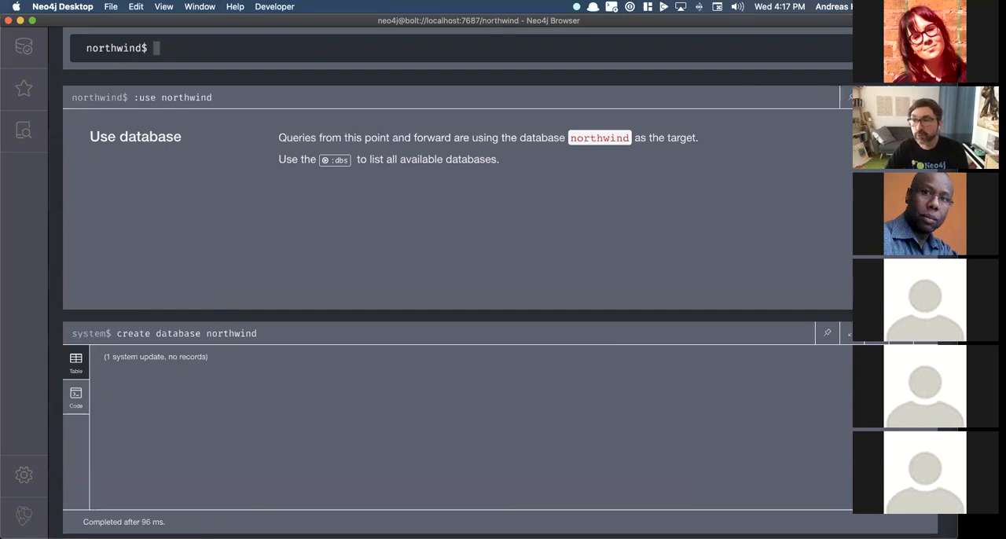
{"action": "left_click", "coordinate": [849, 98]}
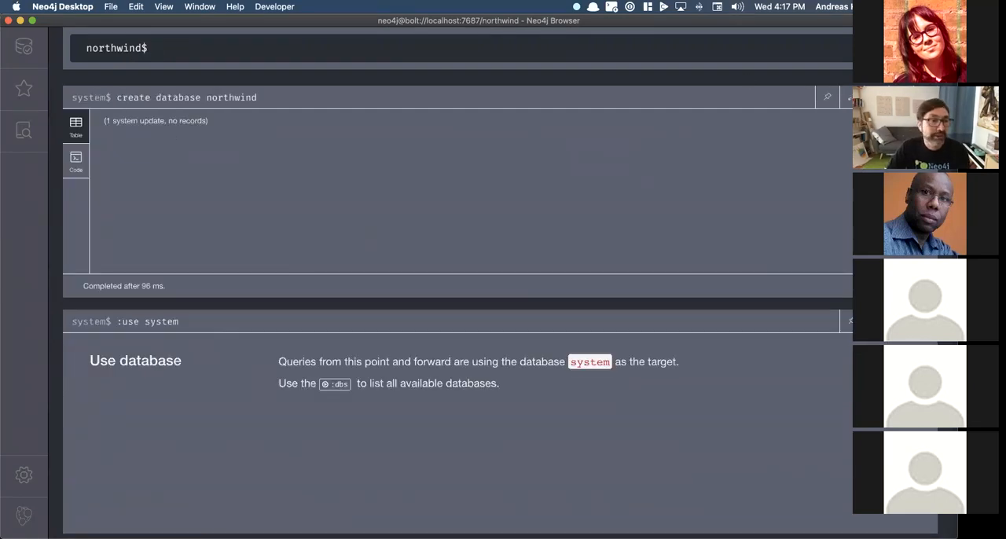
{"action": "left_click", "coordinate": [925, 98]}
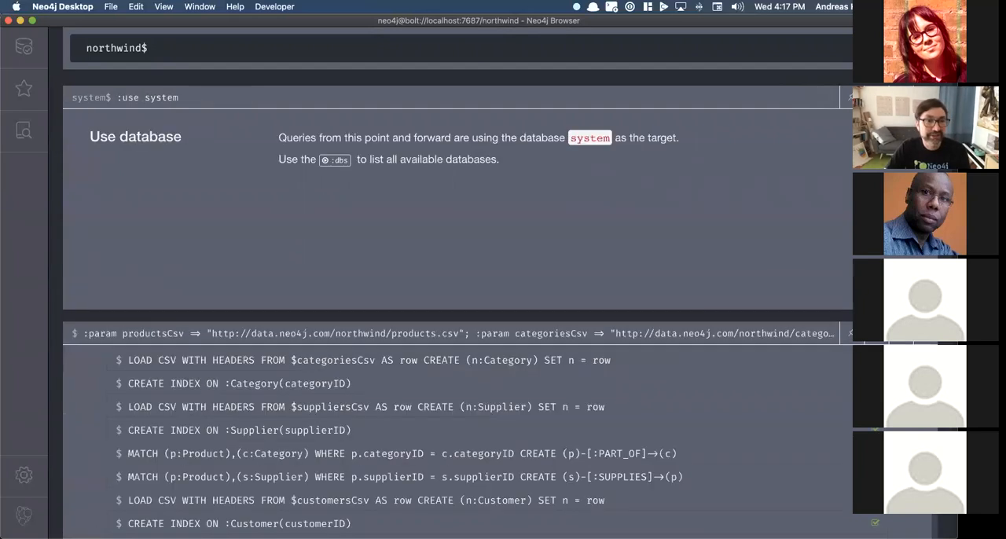
{"action": "left_click", "coordinate": [925, 97]}
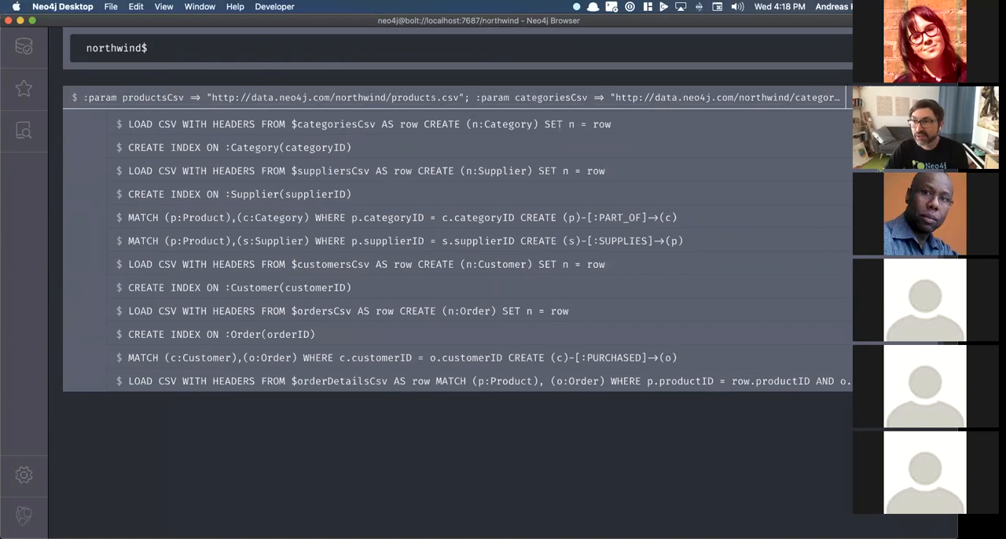
Step: Rerun the load script against the northwind database and check its node labels and relationship types
{"action": "left_click", "coordinate": [915, 97]}
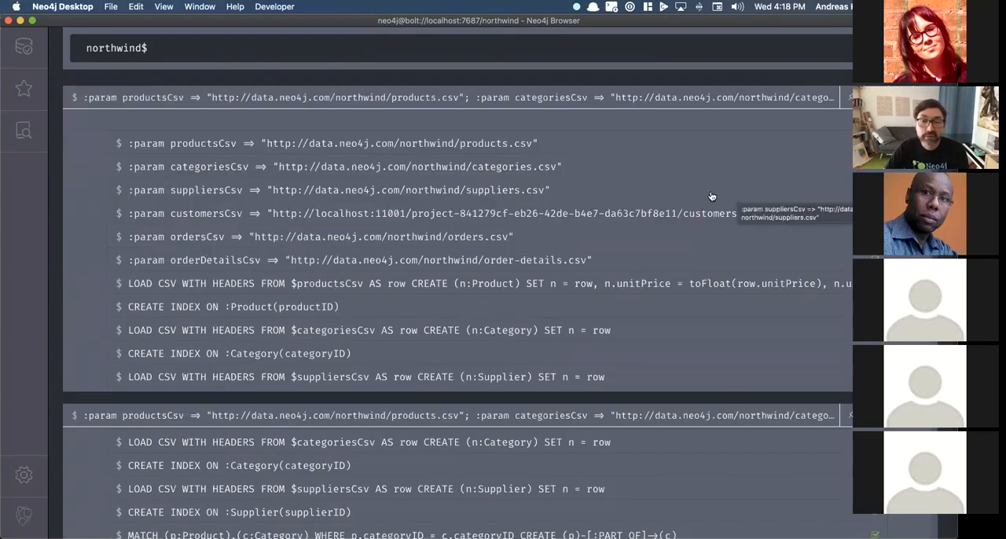
{"action": "left_click", "coordinate": [23, 48]}
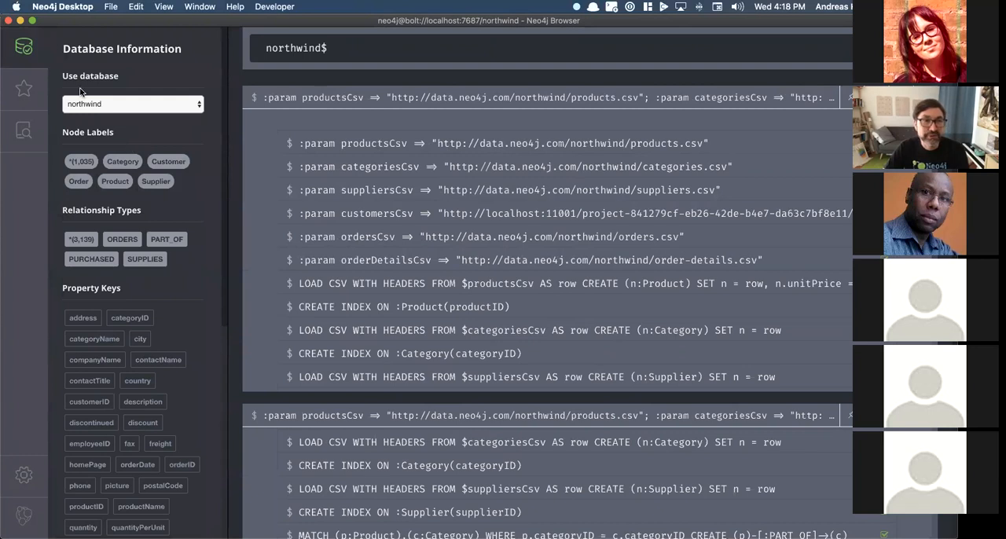
{"action": "left_click", "coordinate": [26, 49]}
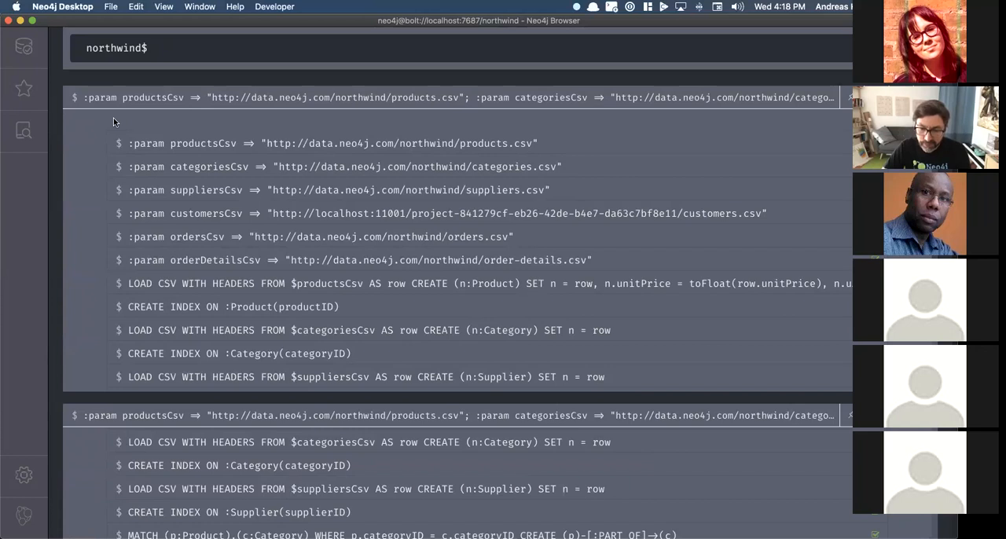
Step: Switch to the Neo4j Desktop Public Review presentation in Google Chrome and show the Neo4j Desktop 1.2.9 feature slide
{"action": "key", "text": "super+Tab"}
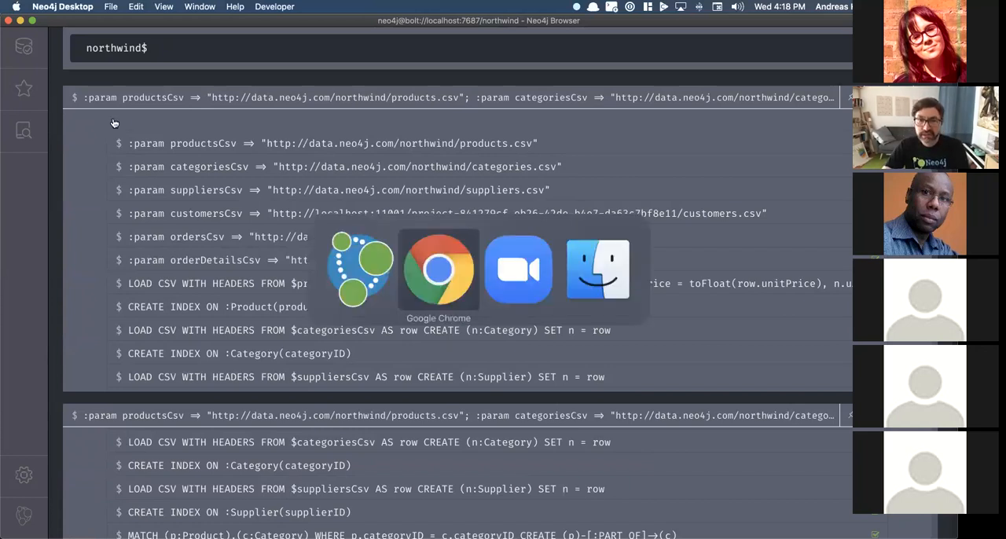
{"action": "left_click", "coordinate": [120, 29]}
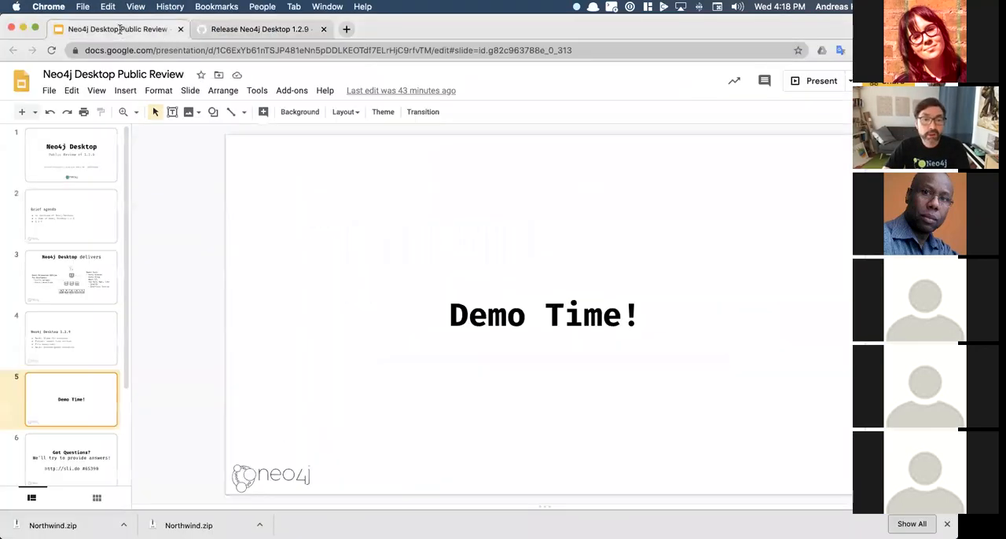
{"action": "left_click", "coordinate": [67, 344]}
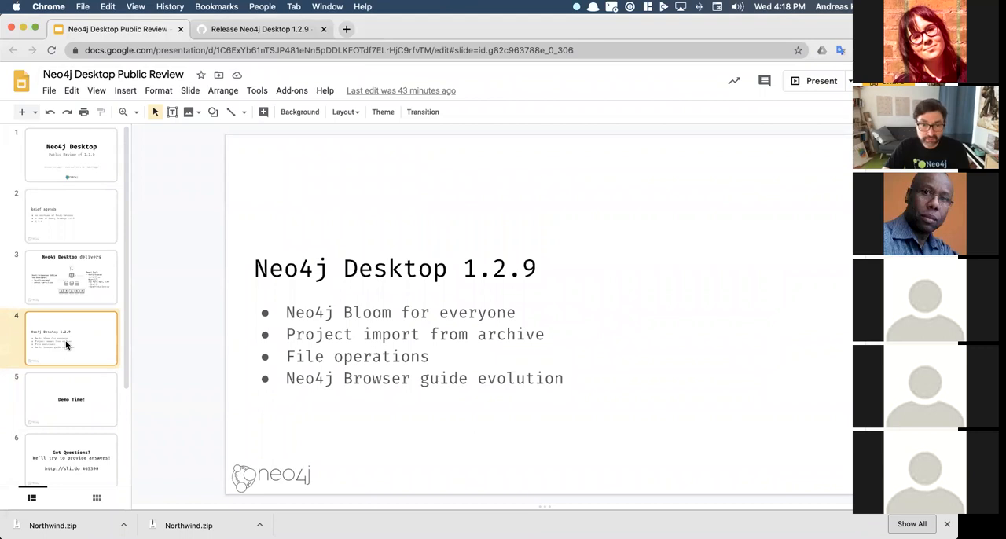
{"action": "scroll", "coordinate": [67, 344], "scroll_direction": "down", "scroll_amount": 2}
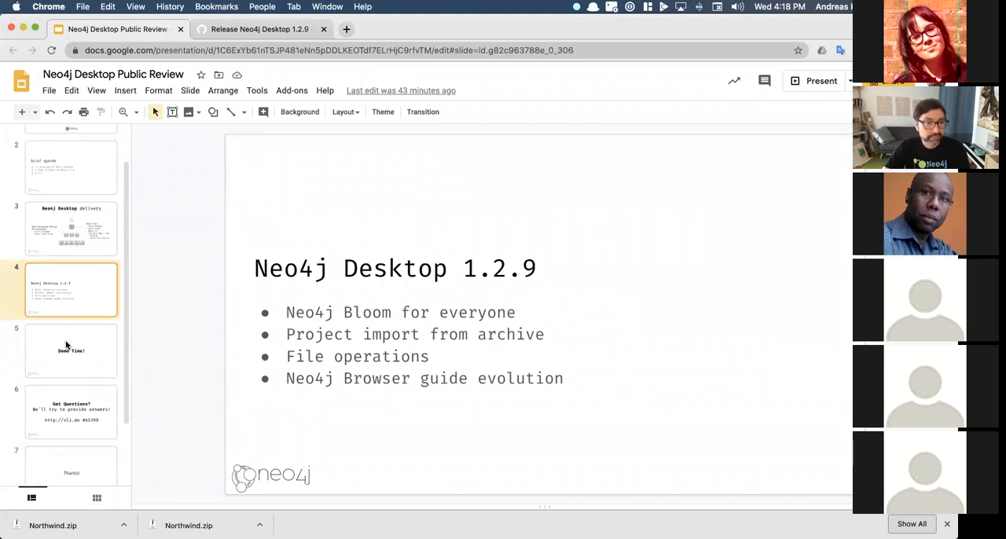
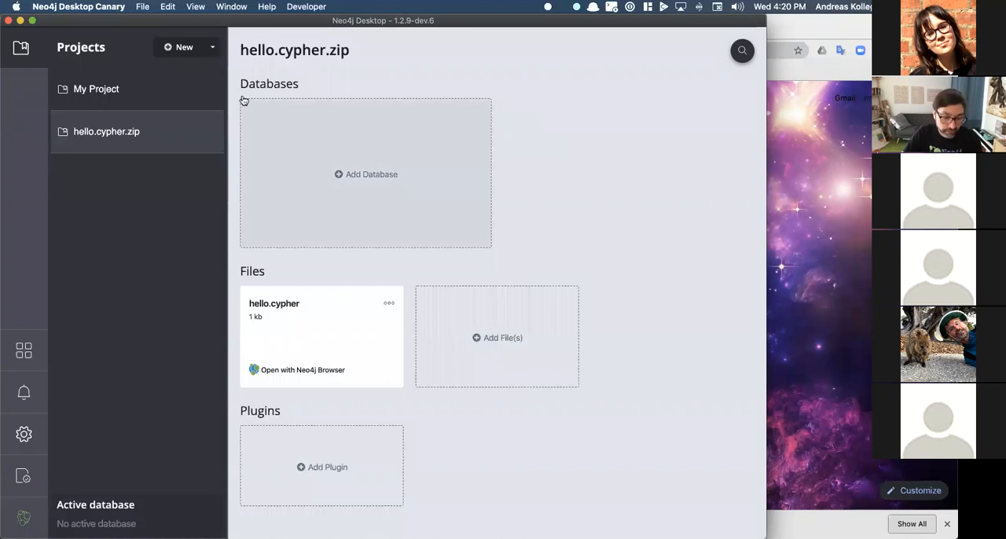
Step: Switch to Google Chrome and try to load the deep link neo4j-desktop://neo4j-browser in the new tab
{"action": "key", "text": "super+Tab"}
{"action": "key", "text": "super+Tab"}
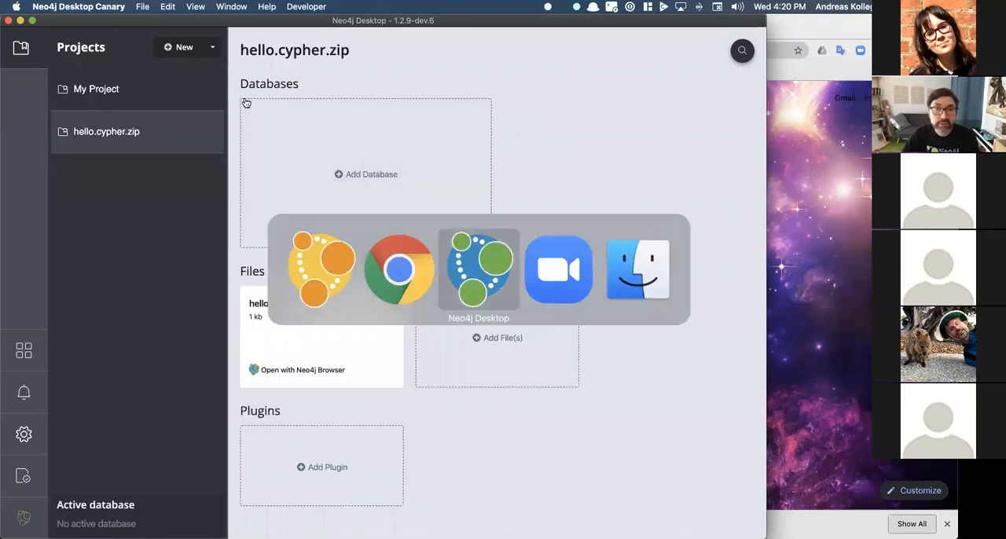
{"action": "key", "text": "super+Tab"}
{"action": "key", "text": "super+Tab"}
{"action": "key", "text": "super+Tab"}
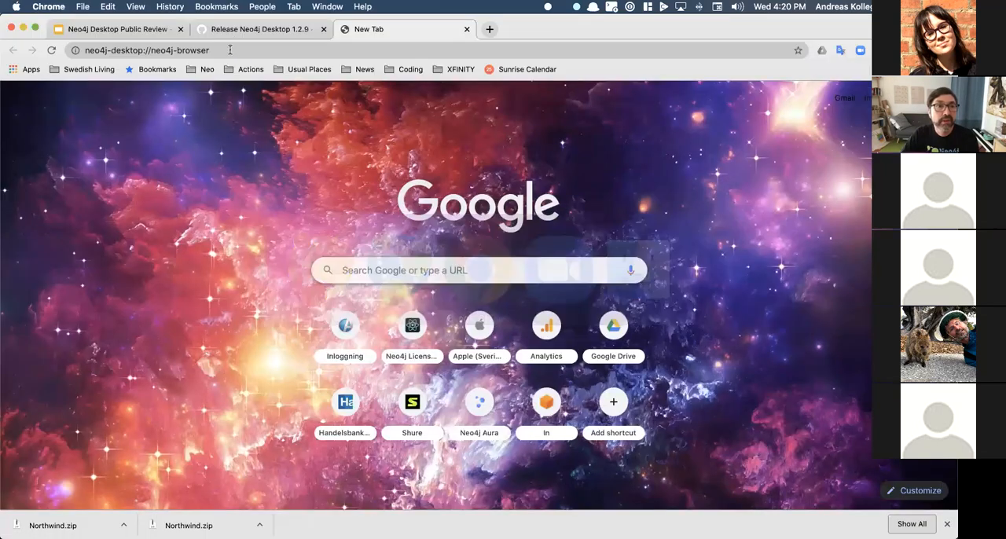
{"action": "left_click", "coordinate": [230, 49]}
{"action": "key", "text": "Return"}
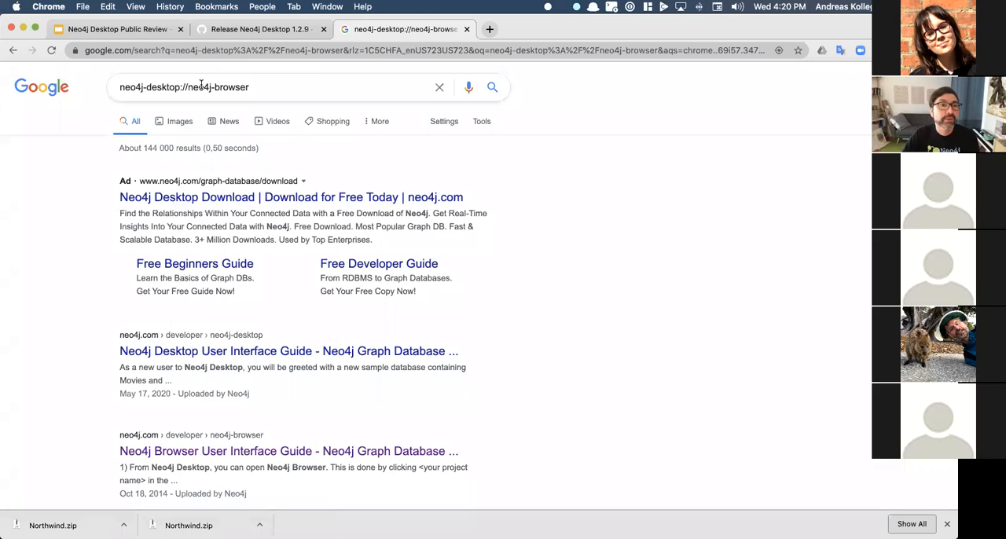
Step: Load neo4j-desktop://neo4j-browser as the tab's address and allow the link to open Neo4j Desktop Canary
{"action": "left_click", "coordinate": [238, 88]}
{"action": "left_click_drag", "start_coordinate": [147, 88], "coordinate": [249, 87]}
{"action": "double_click", "coordinate": [137, 88]}
{"action": "left_click_drag", "start_coordinate": [137, 87], "coordinate": [233, 87]}
{"action": "key", "text": "super+c"}
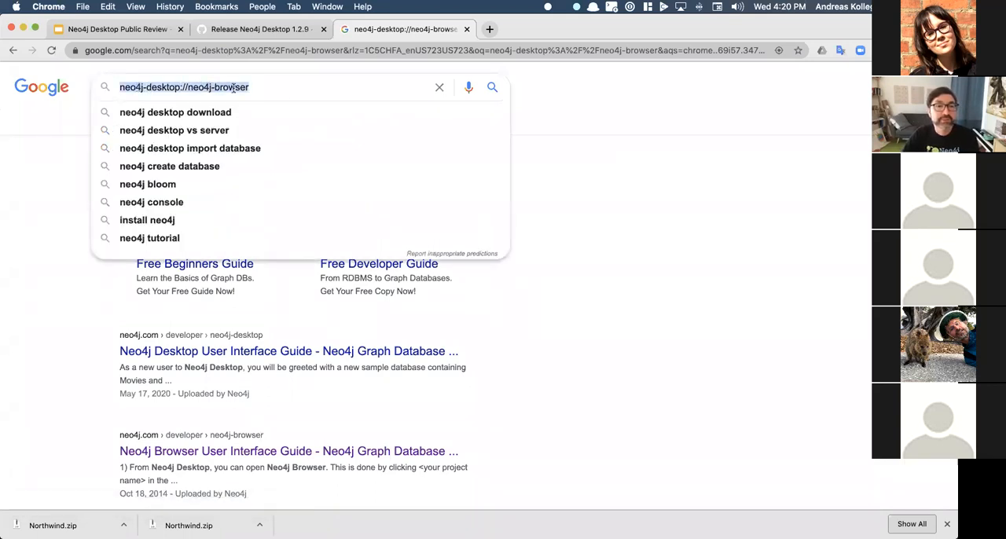
{"action": "left_click", "coordinate": [191, 50]}
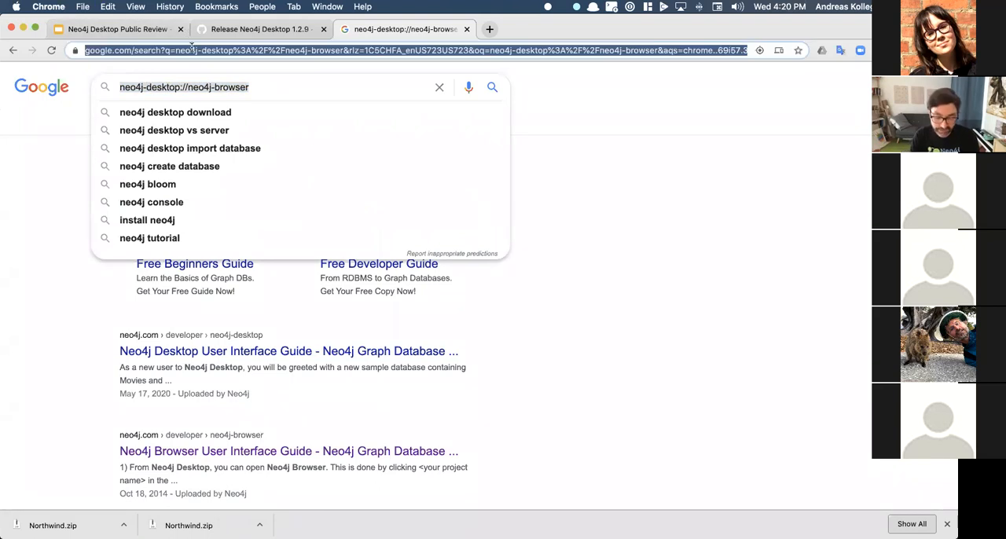
{"action": "key", "text": "super+v"}
{"action": "key", "text": "Return"}
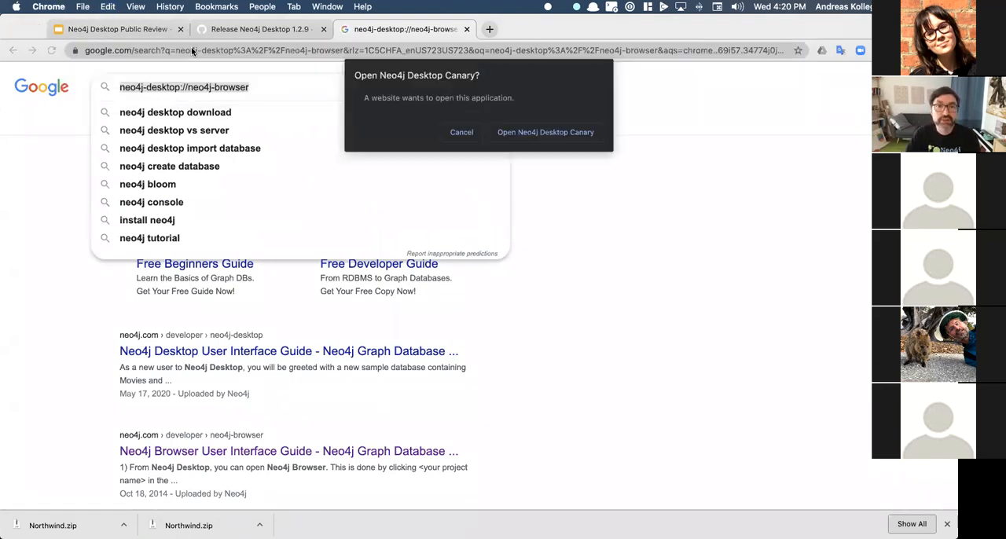
{"action": "left_click", "coordinate": [541, 134]}
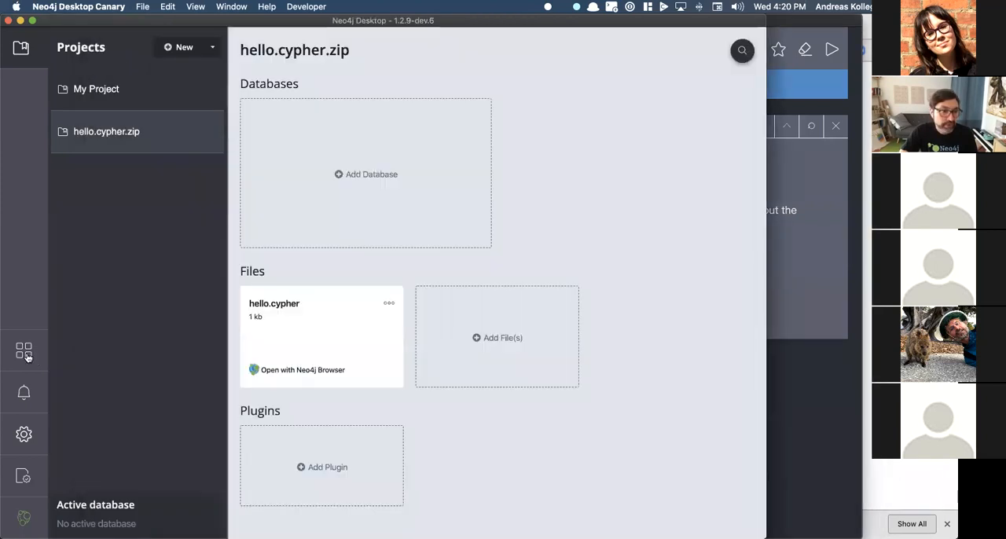
Step: Return to the Neo4j Desktop Canary main window and launch the GraphiQL Graph App from its graph applications
{"action": "left_click", "coordinate": [23, 354]}
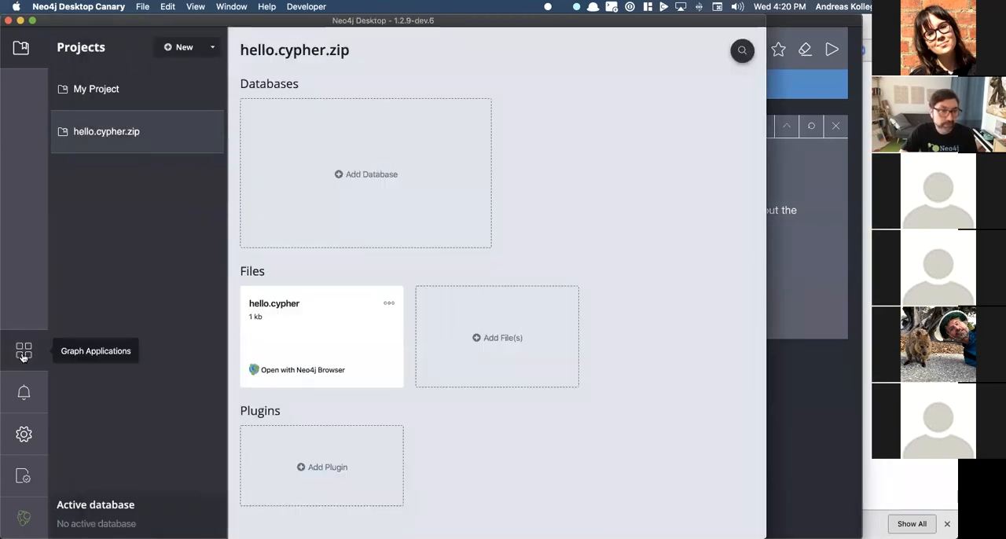
{"action": "left_click", "coordinate": [24, 352]}
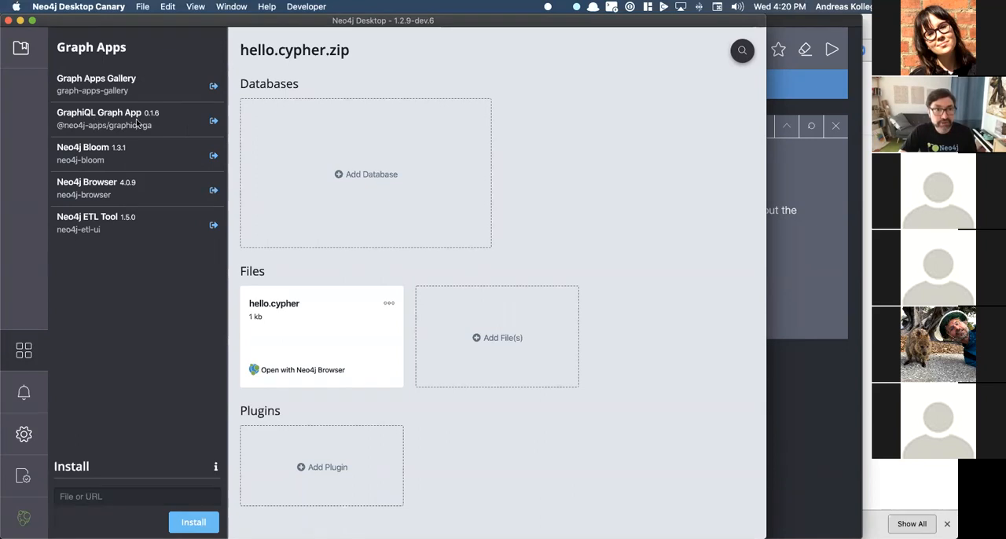
{"action": "left_click", "coordinate": [214, 122]}
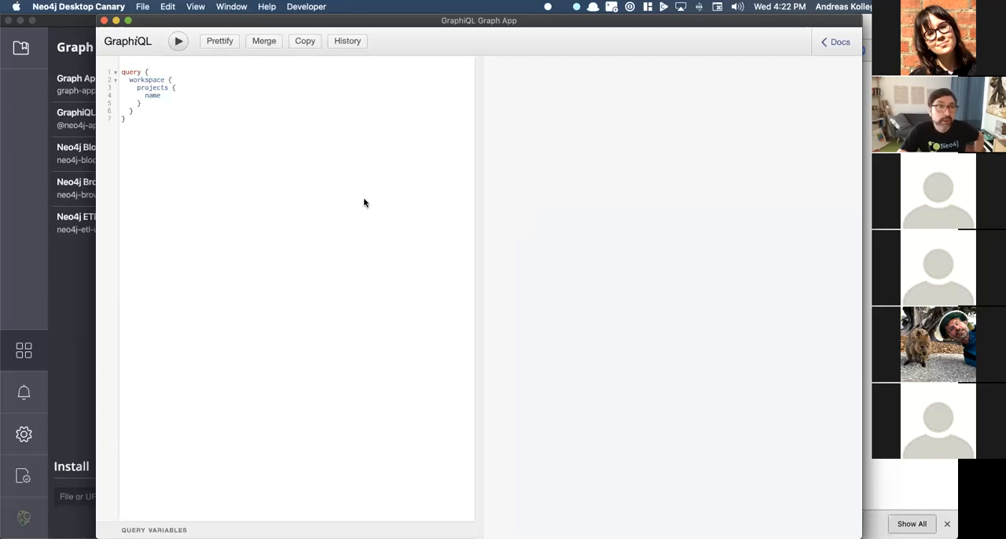
Step: Leave Neo4j Desktop Canary, switch to the regular Neo4j Desktop, and check for updates
{"action": "left_click", "coordinate": [21, 200]}
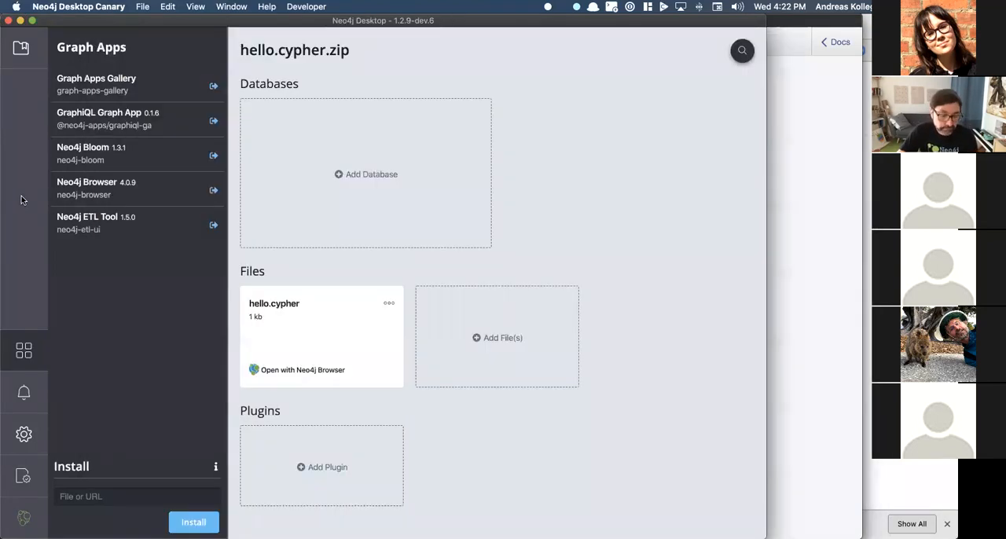
{"action": "key", "text": "super+Tab"}
{"action": "key", "text": "super+Tab"}
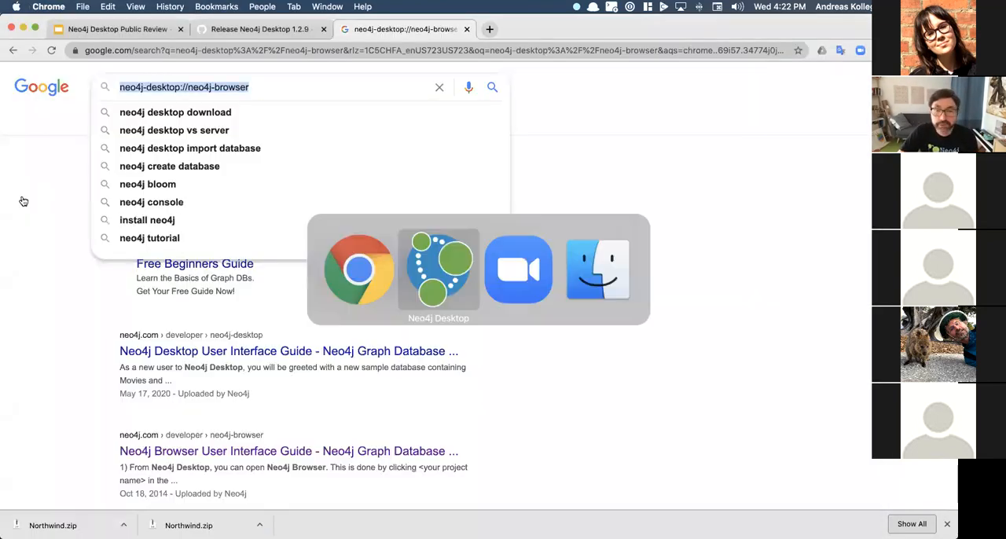
{"action": "left_click", "coordinate": [71, 8]}
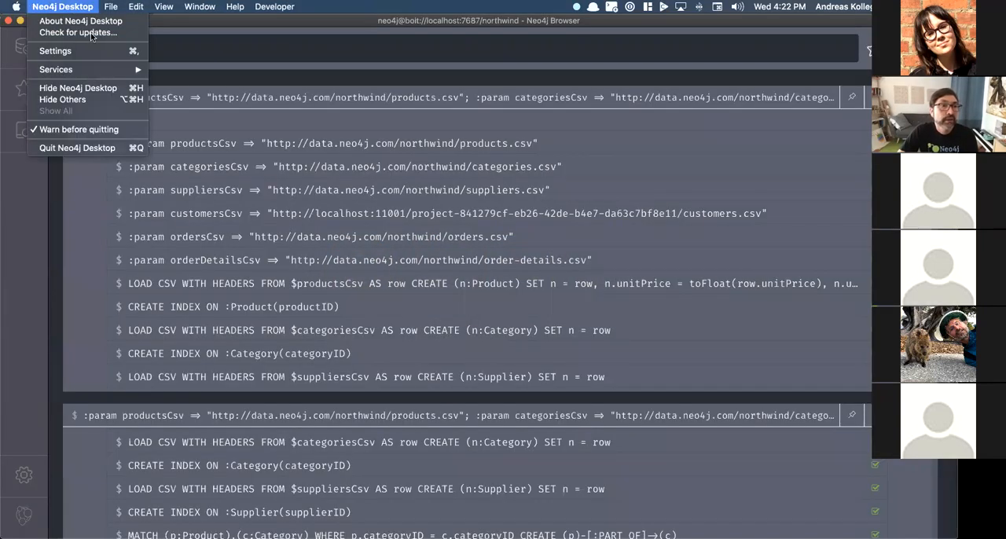
{"action": "left_click", "coordinate": [91, 33]}
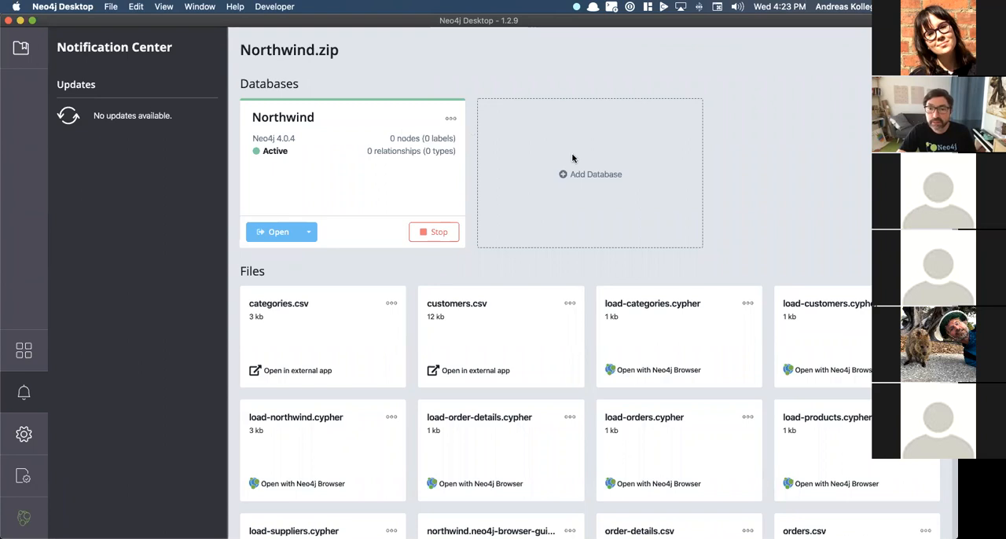
{"action": "left_click", "coordinate": [563, 177]}
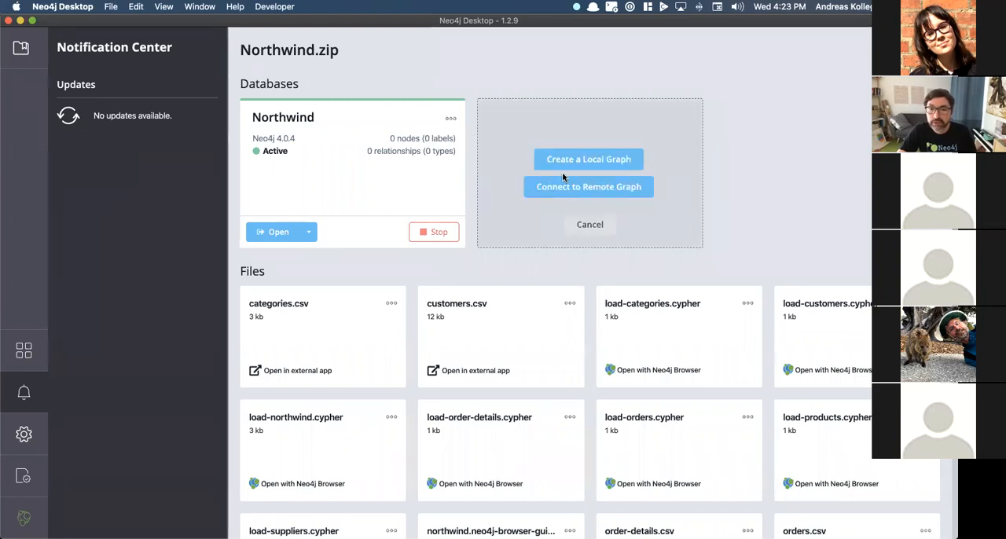
{"action": "left_click", "coordinate": [568, 158]}
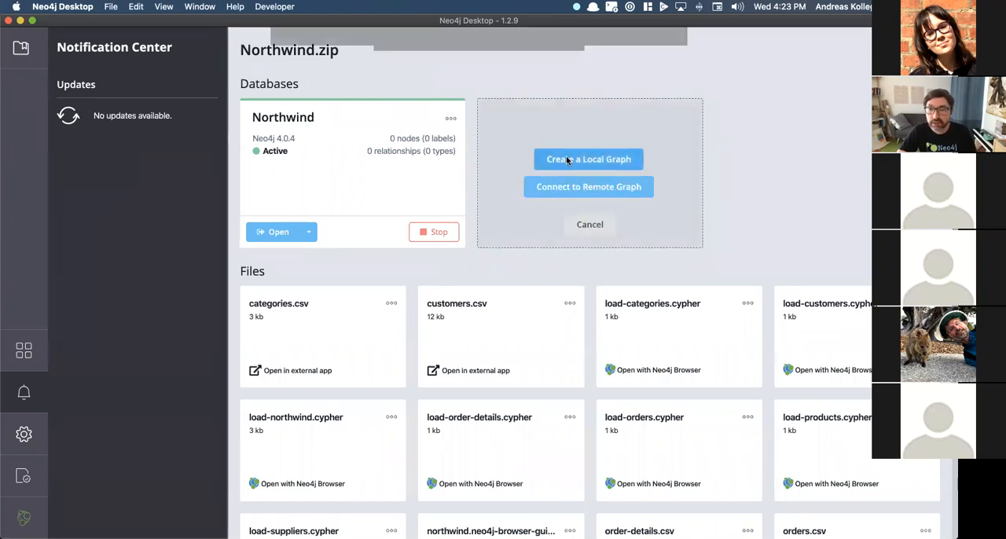
{"action": "left_click", "coordinate": [531, 173]}
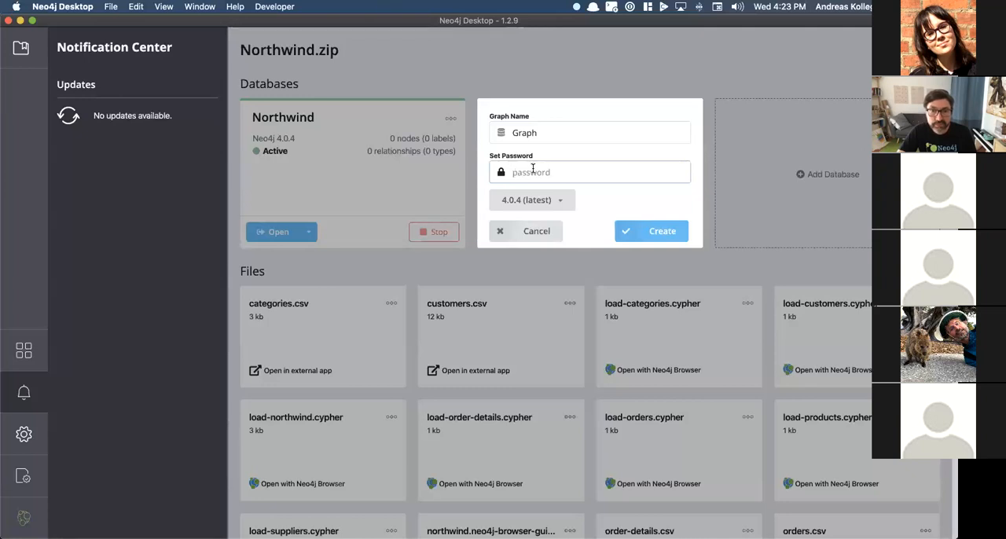
{"action": "left_click", "coordinate": [548, 236]}
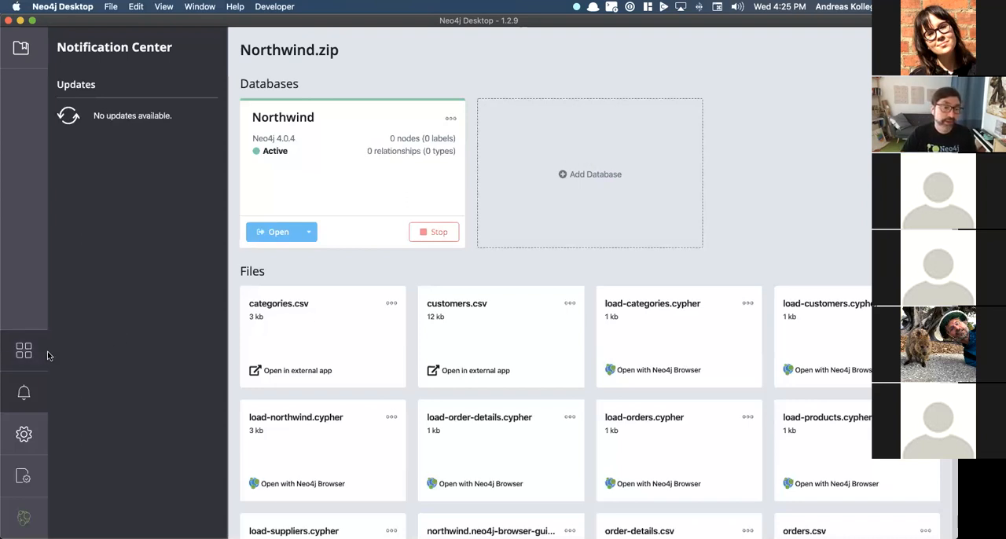
Step: Browse the Graph Apps Gallery and install the Halin Neo4j Monitoring graph app, accepting the unverified publisher warning
{"action": "left_click", "coordinate": [23, 350]}
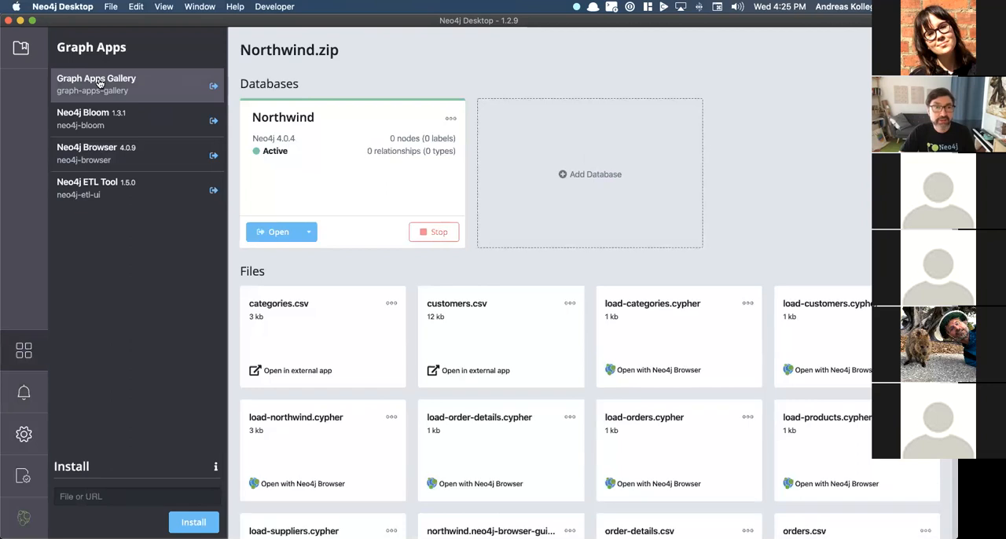
{"action": "left_click", "coordinate": [210, 88]}
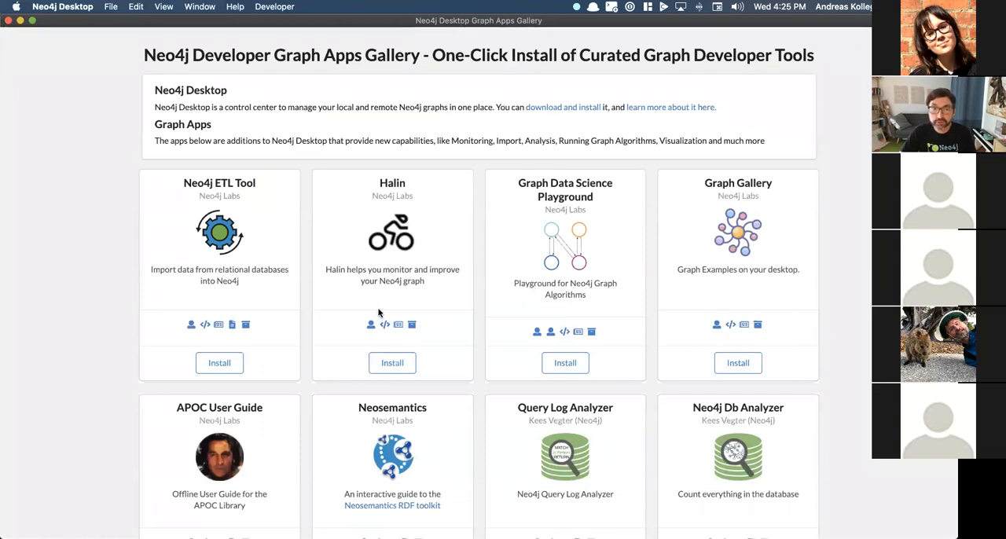
{"action": "scroll", "coordinate": [378, 313], "scroll_direction": "down", "scroll_amount": 3}
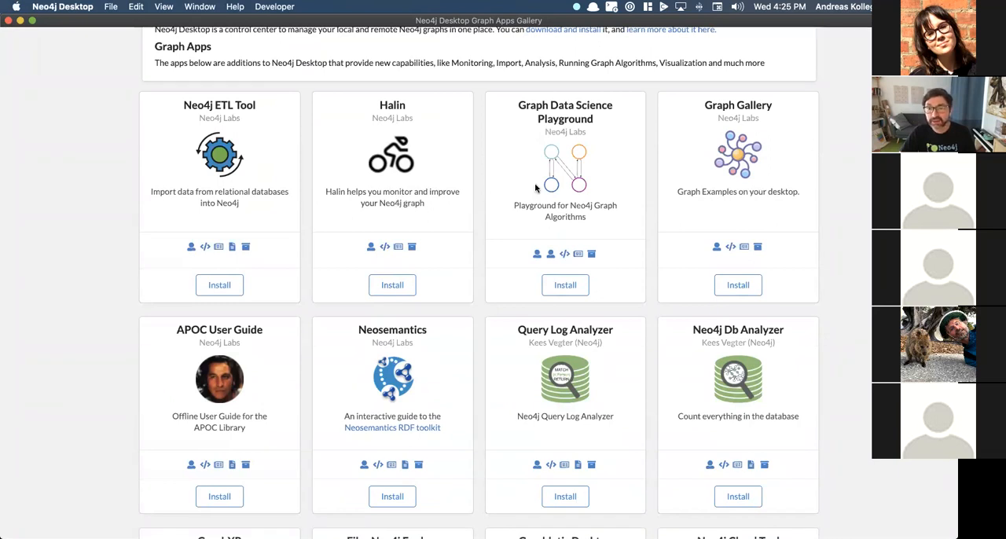
{"action": "scroll", "coordinate": [478, 233], "scroll_direction": "down", "scroll_amount": 8}
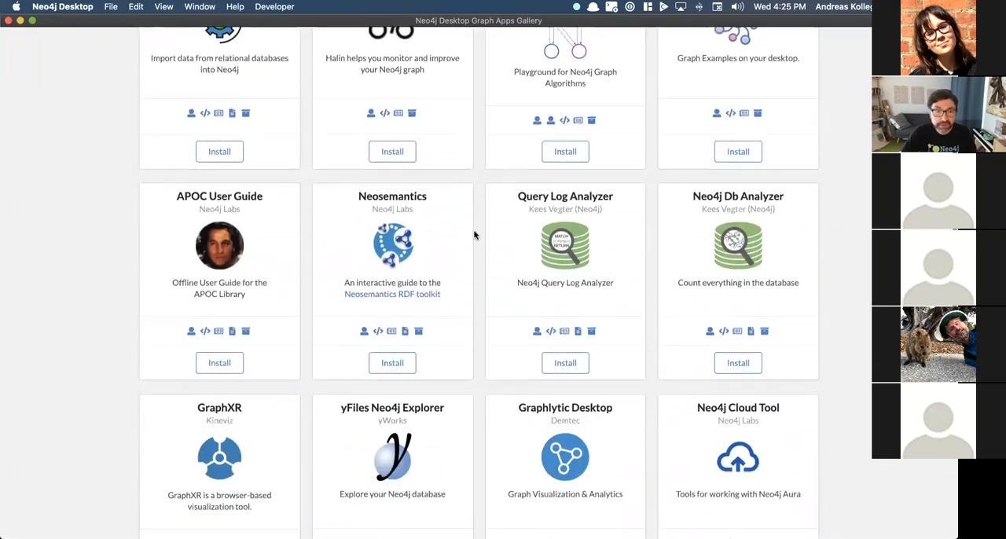
{"action": "scroll", "coordinate": [474, 234], "scroll_direction": "down", "scroll_amount": 2}
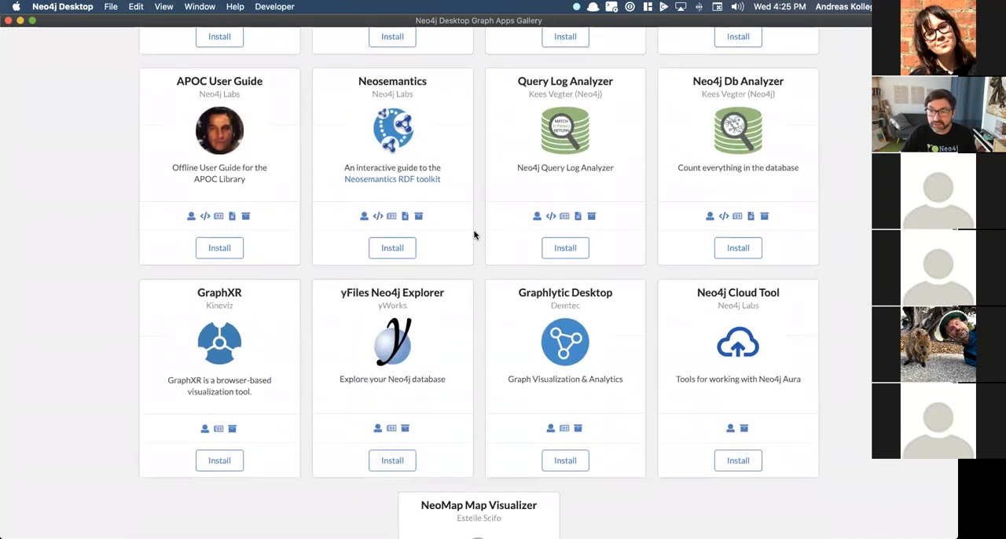
{"action": "scroll", "coordinate": [474, 234], "scroll_direction": "down", "scroll_amount": 5}
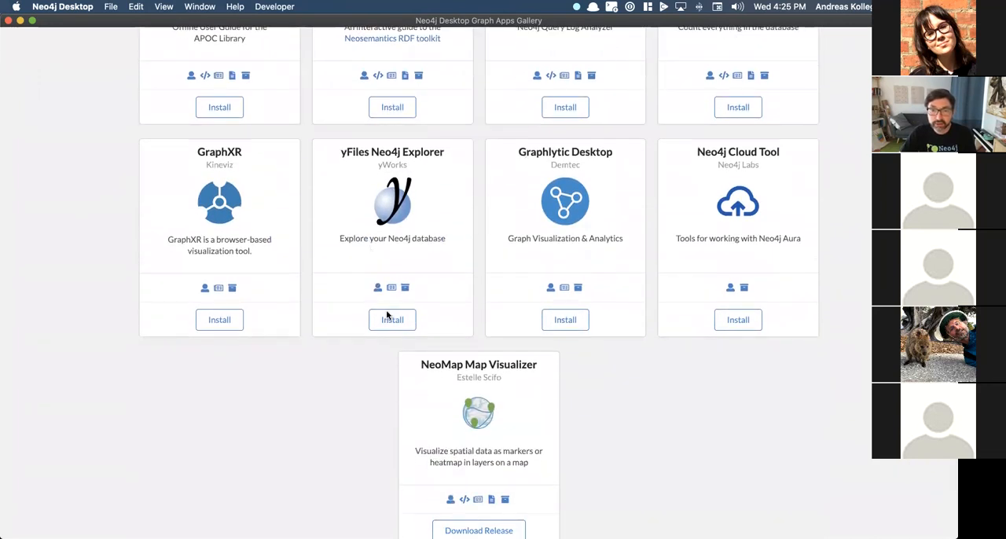
{"action": "scroll", "coordinate": [390, 287], "scroll_direction": "up", "scroll_amount": 12}
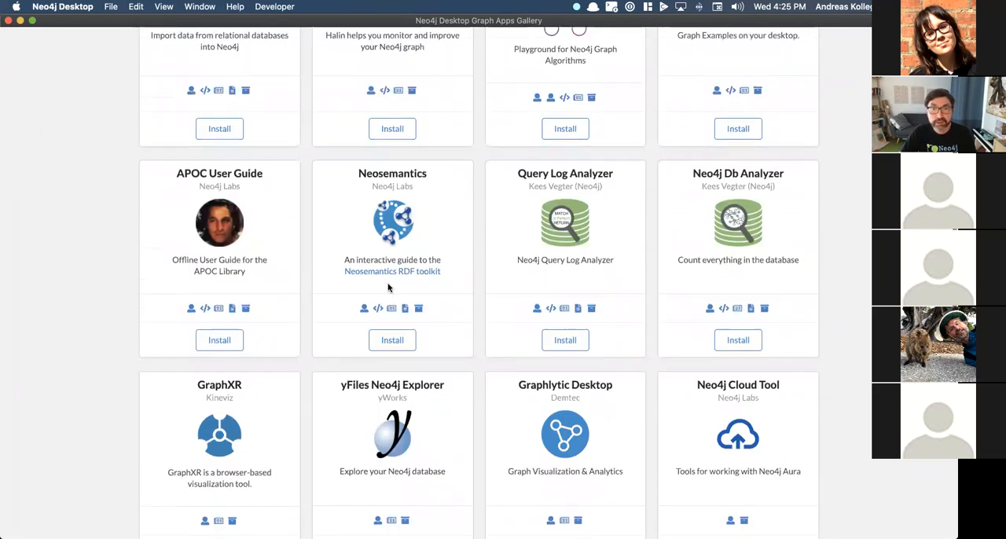
{"action": "left_click", "coordinate": [388, 272]}
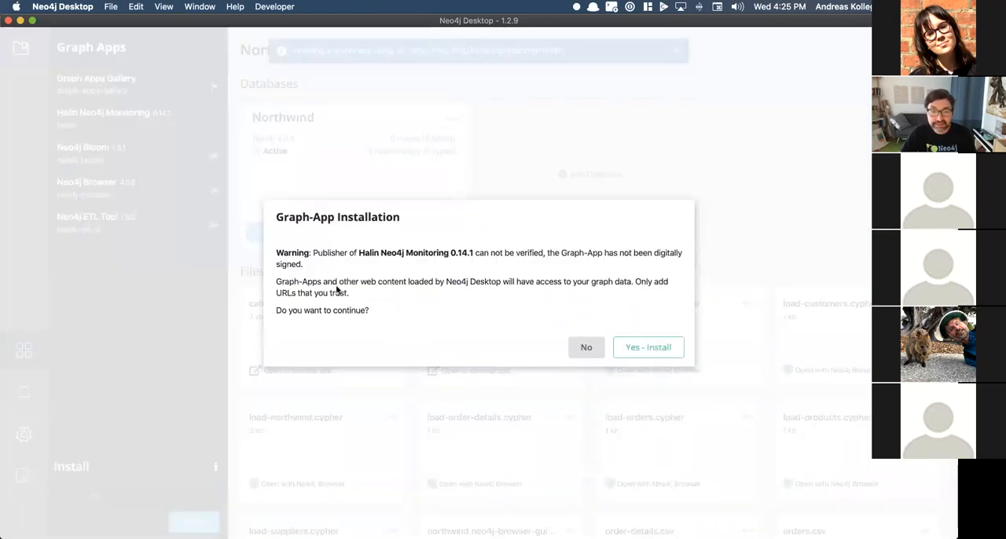
{"action": "left_click", "coordinate": [655, 348]}
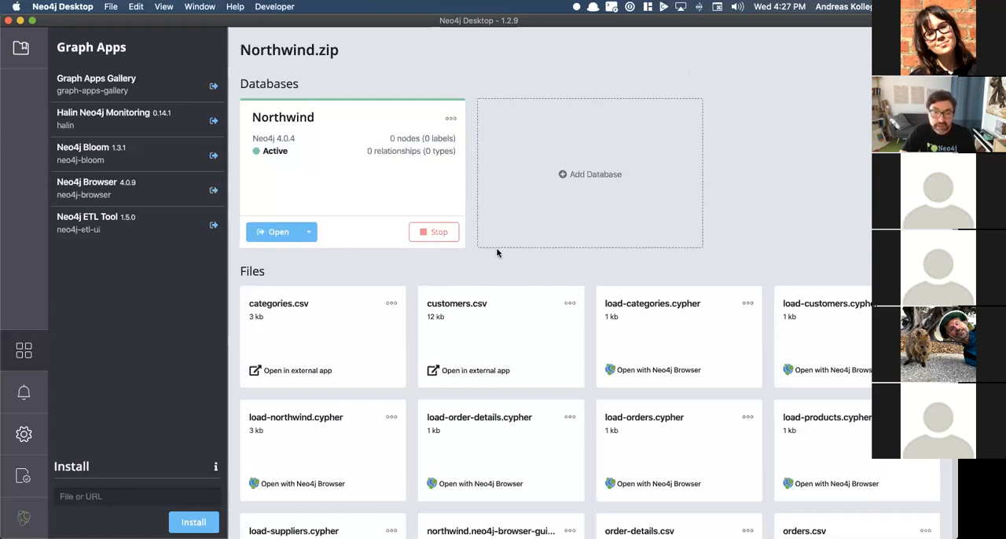
Step: Look over the Northwind project's files and view the options available for the Northwind database
{"action": "scroll", "coordinate": [503, 292], "scroll_direction": "down", "scroll_amount": 5}
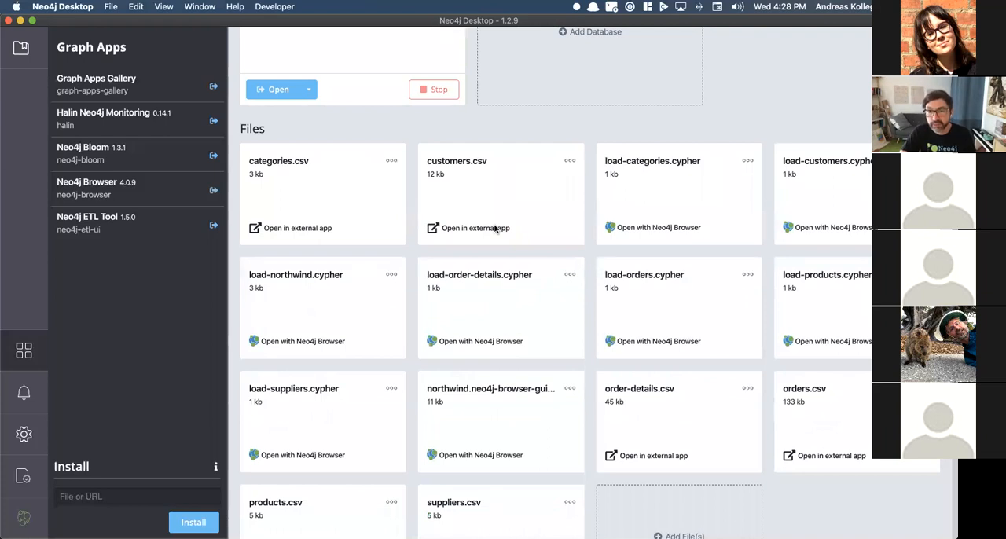
{"action": "scroll", "coordinate": [471, 215], "scroll_direction": "up", "scroll_amount": 4}
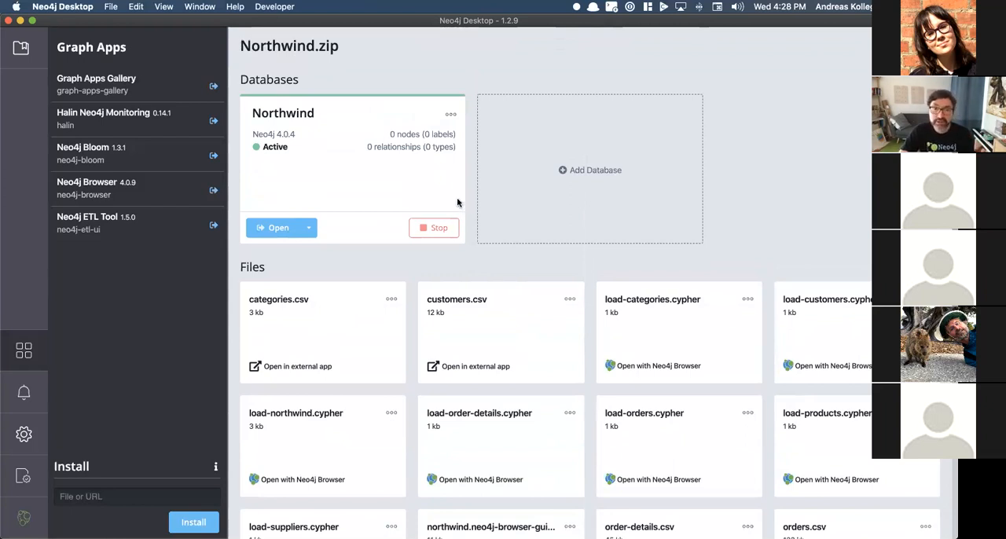
{"action": "left_click", "coordinate": [450, 115]}
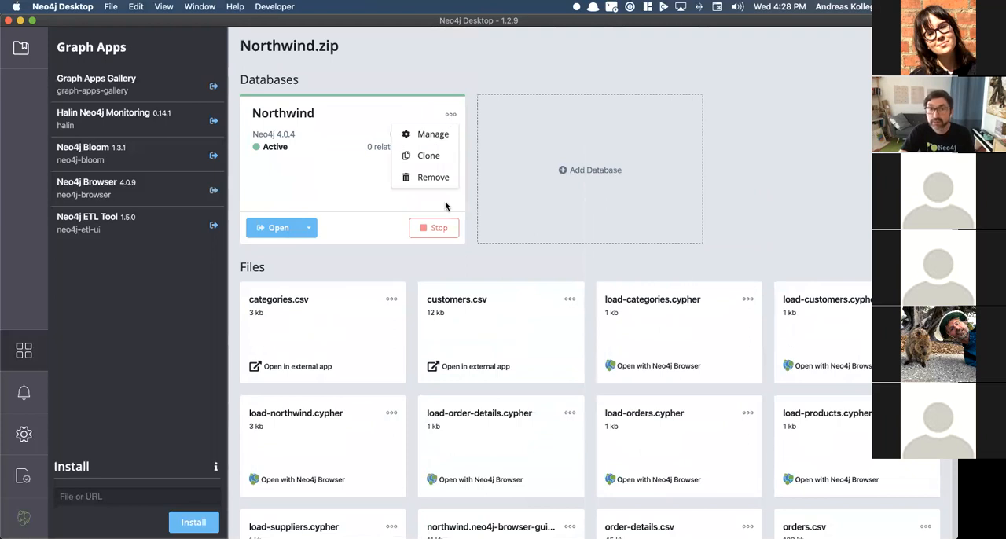
{"action": "left_click", "coordinate": [489, 256]}
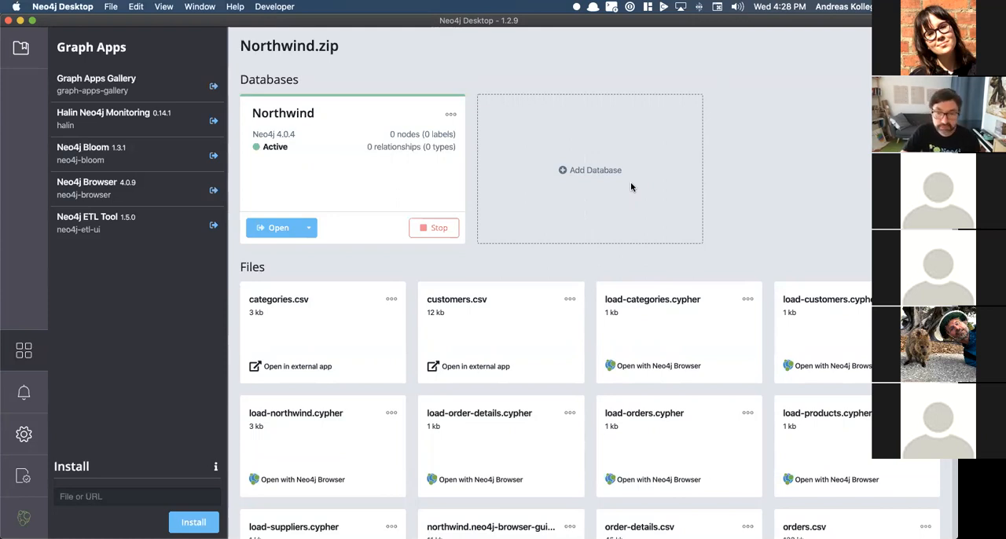
Step: Switch to the Neo4j Desktop Public Review presentation in Google Chrome and show its title slide
{"action": "key", "text": "super+Tab"}
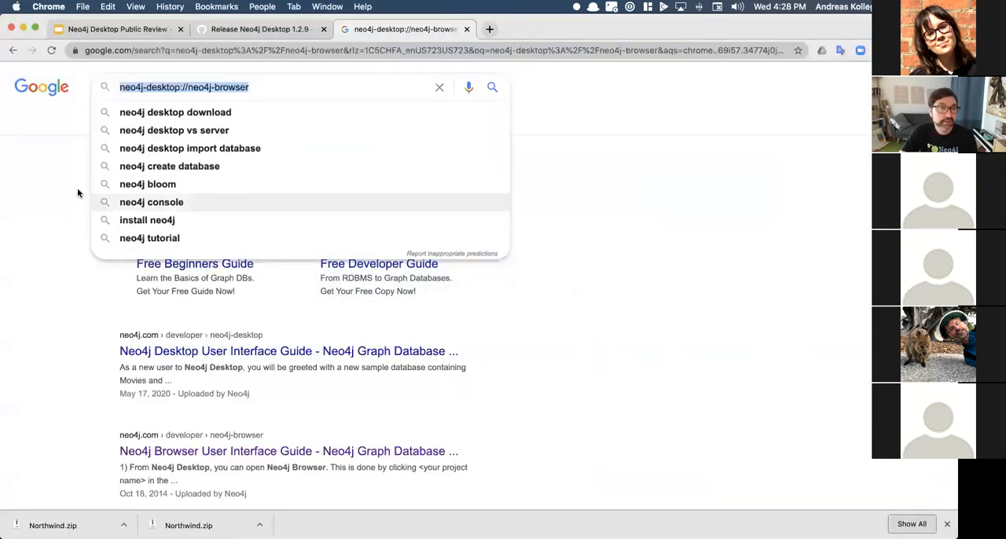
{"action": "left_click", "coordinate": [125, 29]}
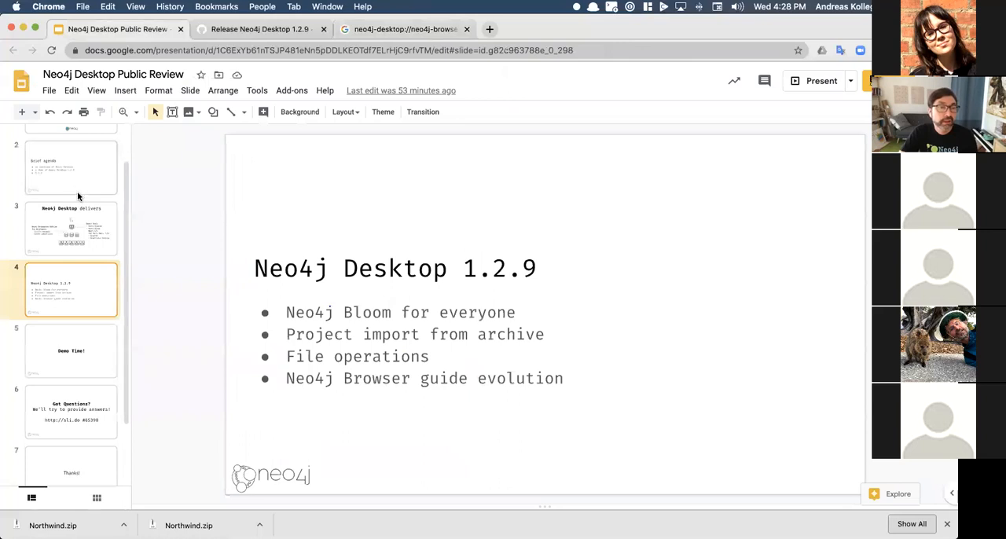
{"action": "left_click", "coordinate": [79, 196]}
{"action": "left_click", "coordinate": [77, 158]}
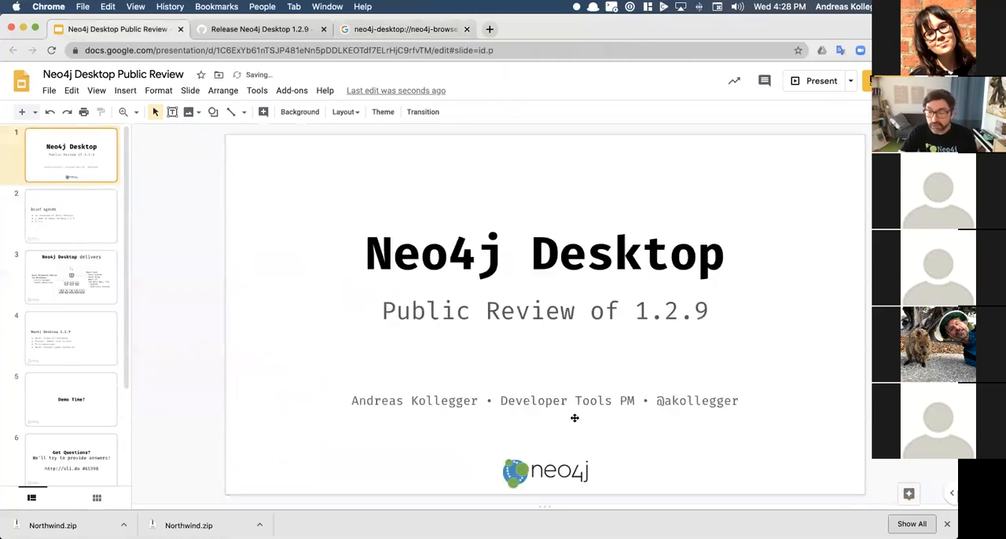